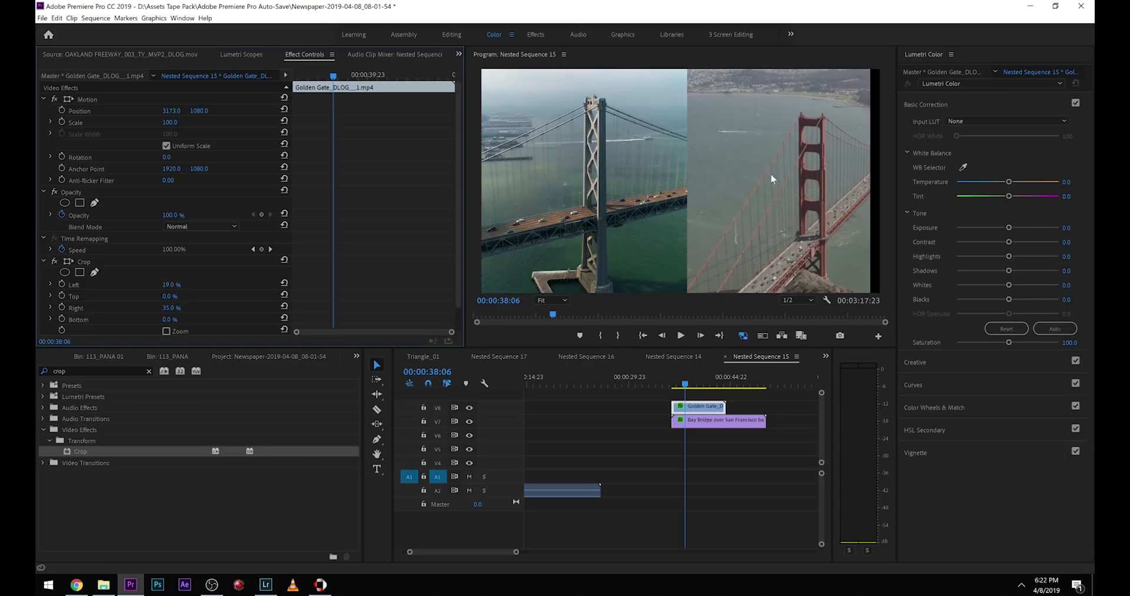
Set the Bay Bridge clip's Crop to 26% on the left and 30% on the right.
{"action": "left_click", "coordinate": [724, 420]}
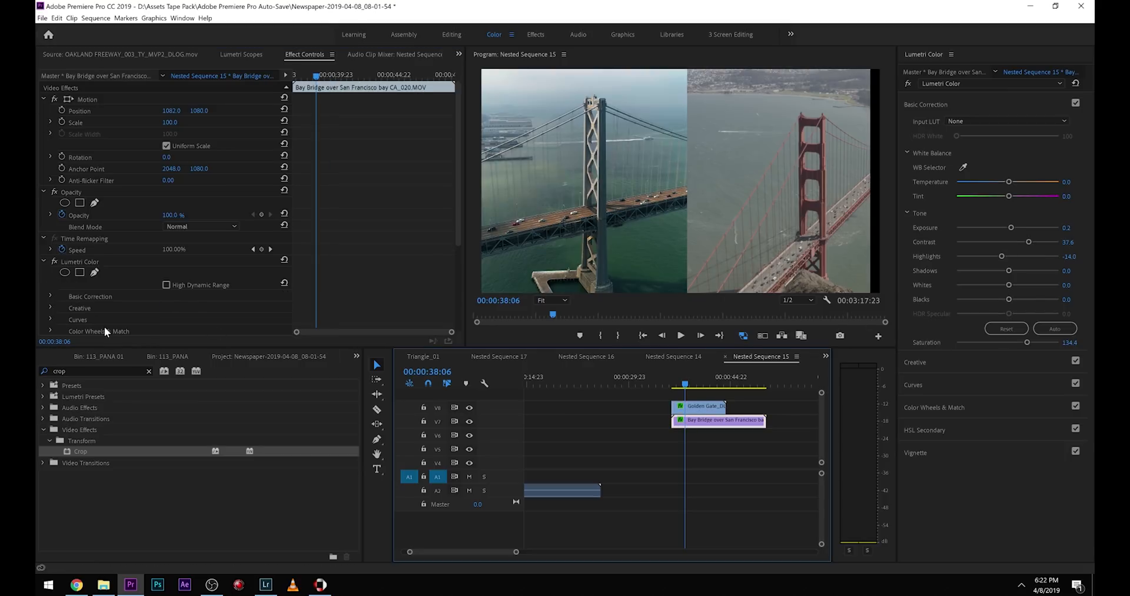
{"action": "scroll", "coordinate": [104, 331], "scroll_direction": "down", "scroll_amount": 6}
{"action": "left_click", "coordinate": [171, 259]}
{"action": "type", "text": "43"}
{"action": "key", "text": "Return"}
{"action": "left_click_drag", "start_coordinate": [195, 259], "coordinate": [187, 283]}
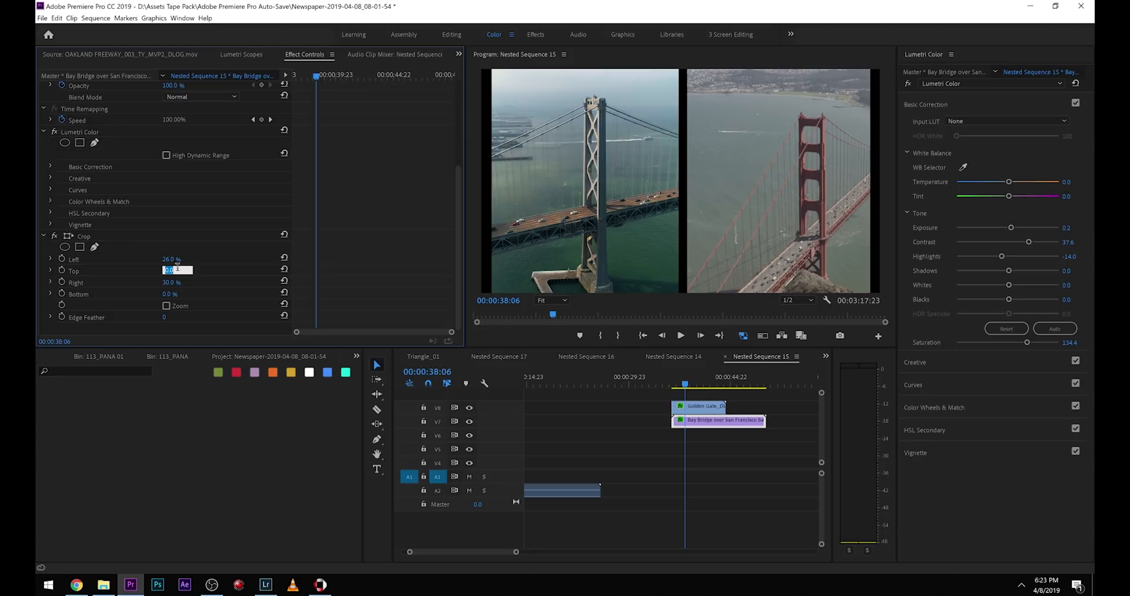
Crop the Bay Bridge clip by 3% at both the top and the bottom.
{"action": "left_click_drag", "start_coordinate": [170, 270], "coordinate": [174, 270]}
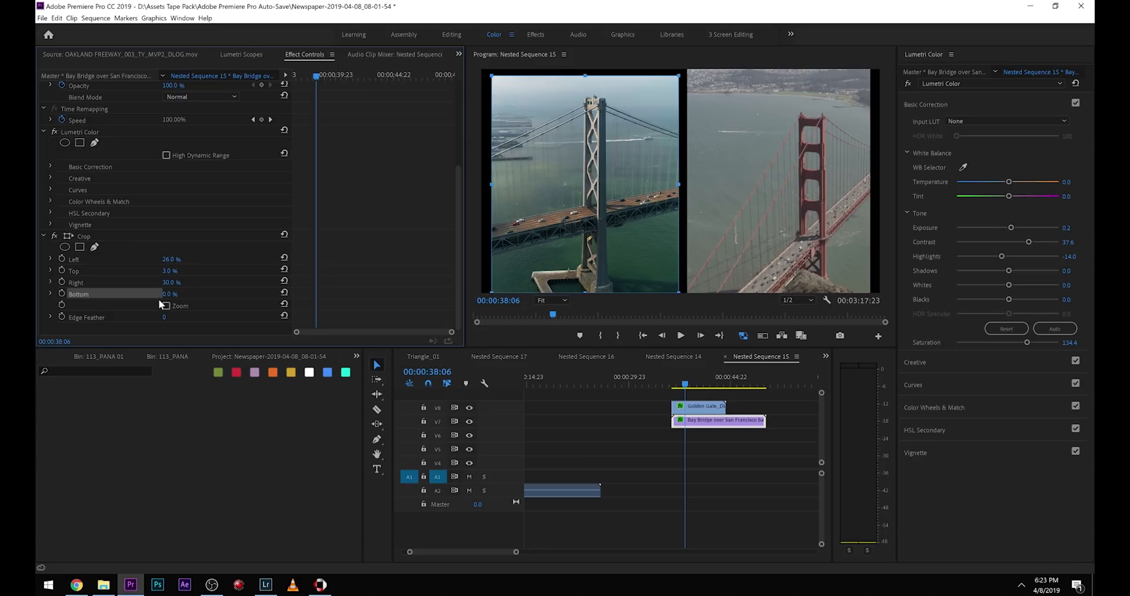
{"action": "left_click", "coordinate": [169, 293]}
{"action": "key", "text": "BackSpace"}
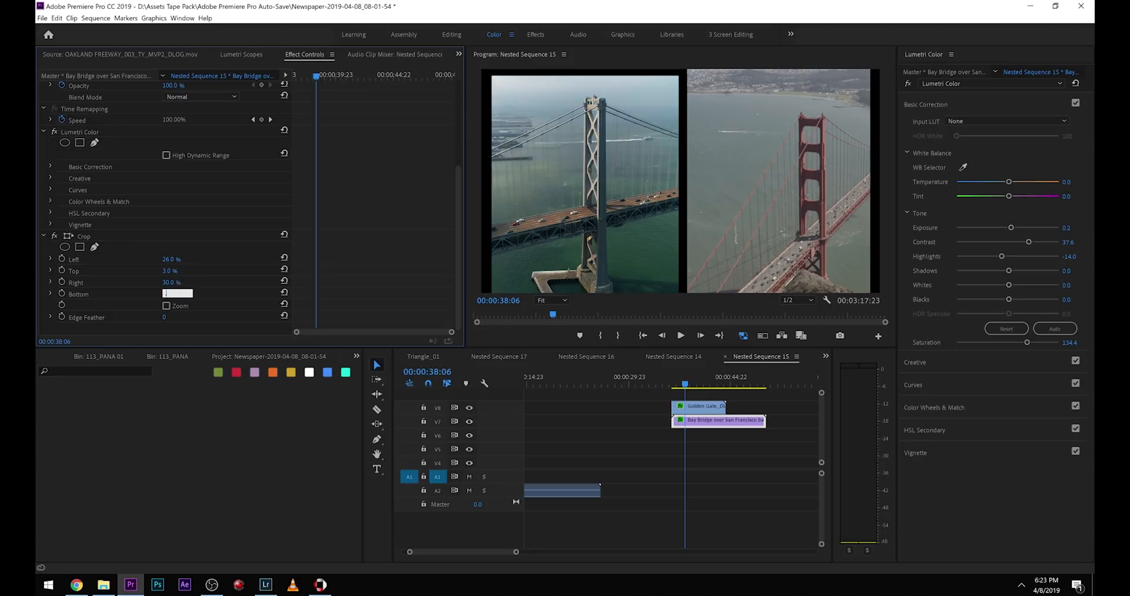
{"action": "type", "text": "3"}
{"action": "key", "text": "Return"}
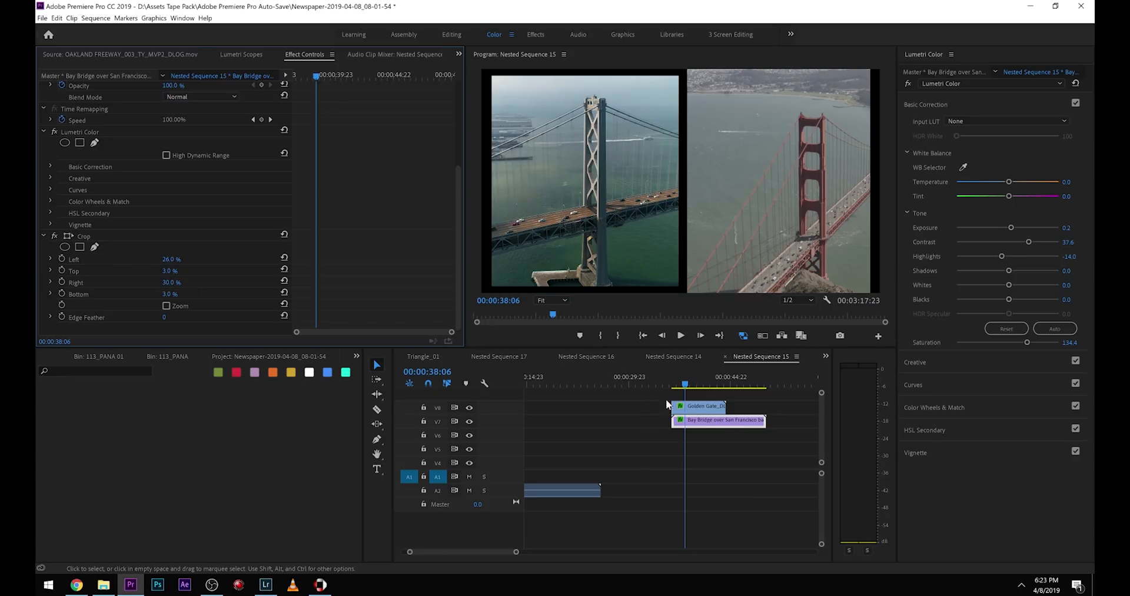
Set the Golden Gate clip's Crop values to 3% for both Top and Bottom.
{"action": "left_click", "coordinate": [713, 412]}
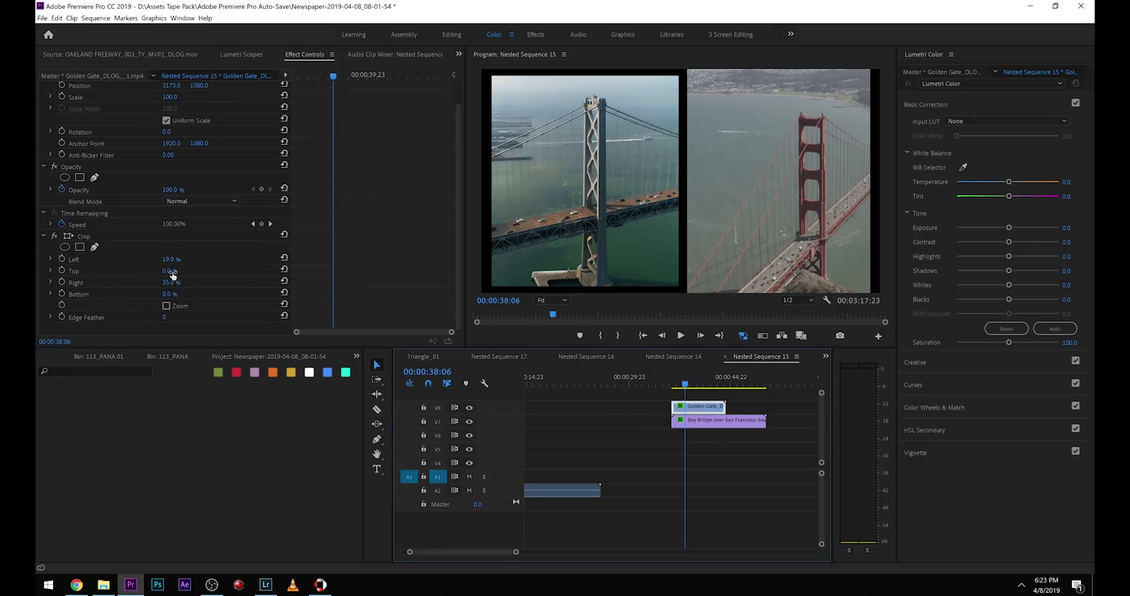
{"action": "left_click", "coordinate": [175, 271]}
{"action": "type", "text": "3"}
{"action": "key", "text": "Return"}
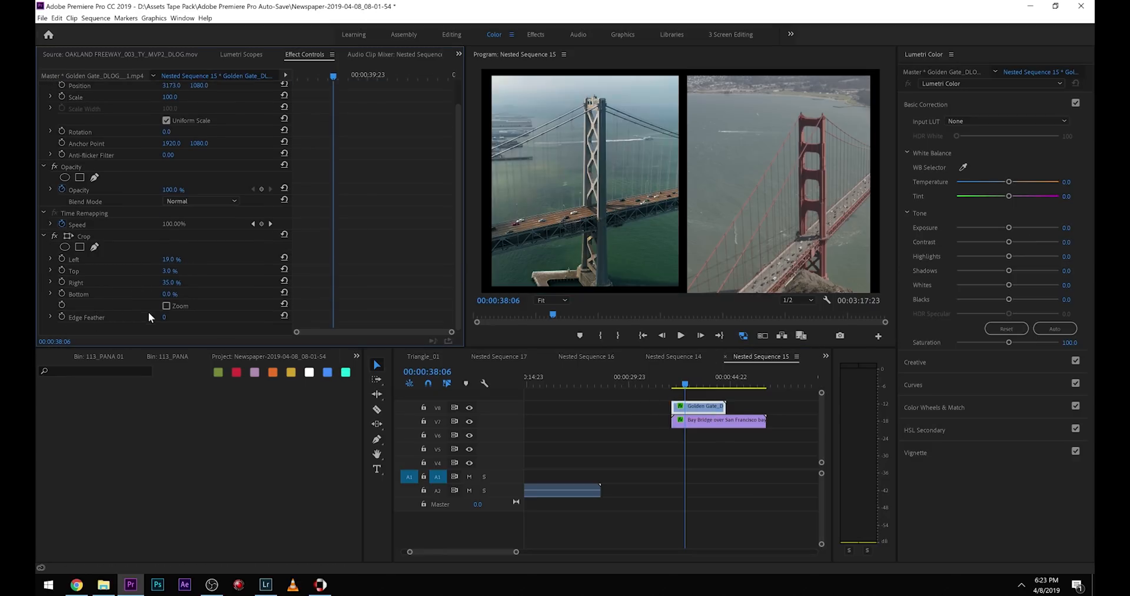
{"action": "left_click", "coordinate": [173, 295]}
{"action": "type", "text": "3"}
{"action": "key", "text": "Return"}
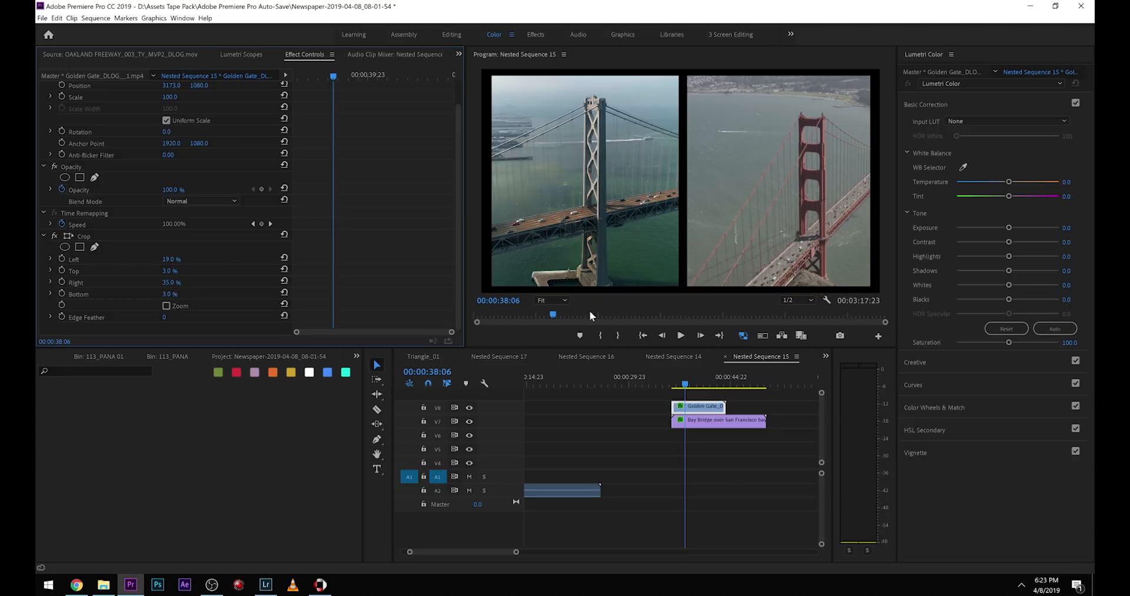
Play back the cropped split screen from near the start of the two bridge clips.
{"action": "left_click", "coordinate": [676, 385]}
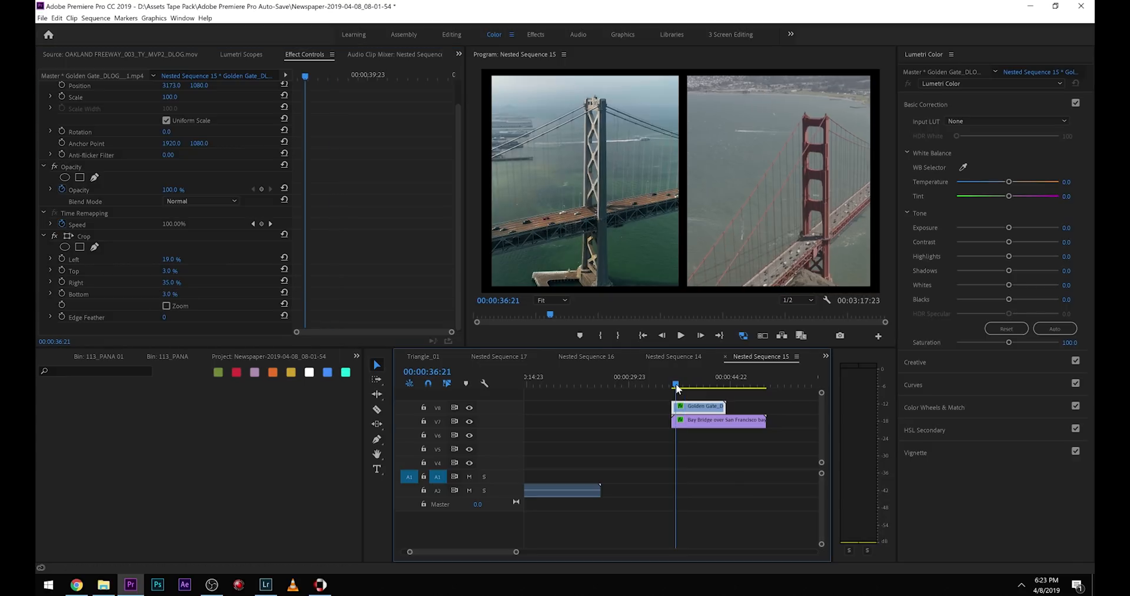
{"action": "key", "text": "space"}
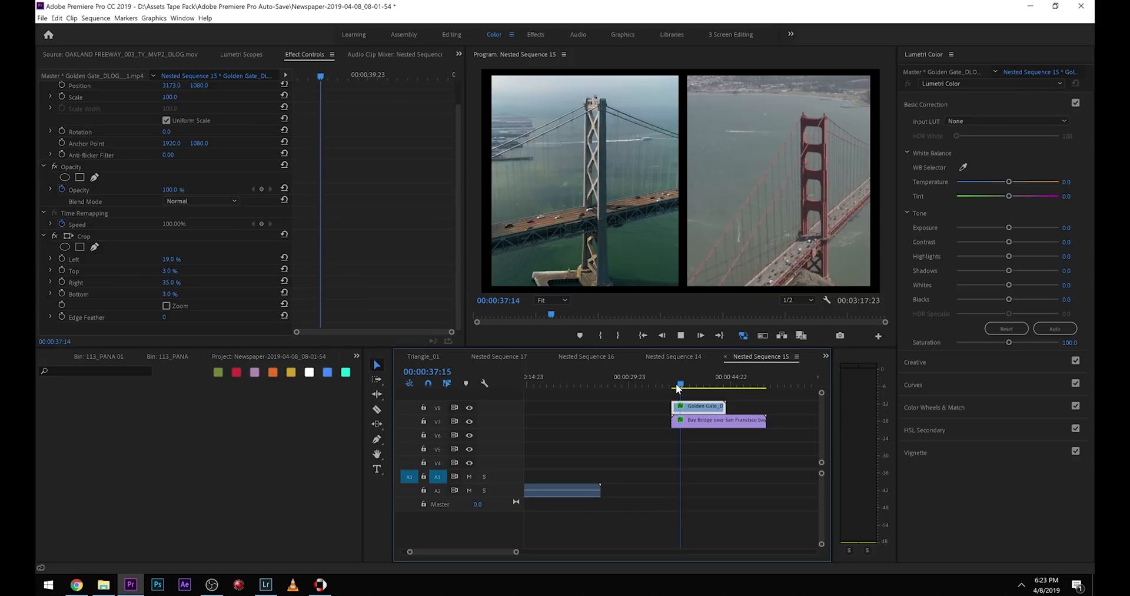
{"action": "left_click", "coordinate": [697, 336]}
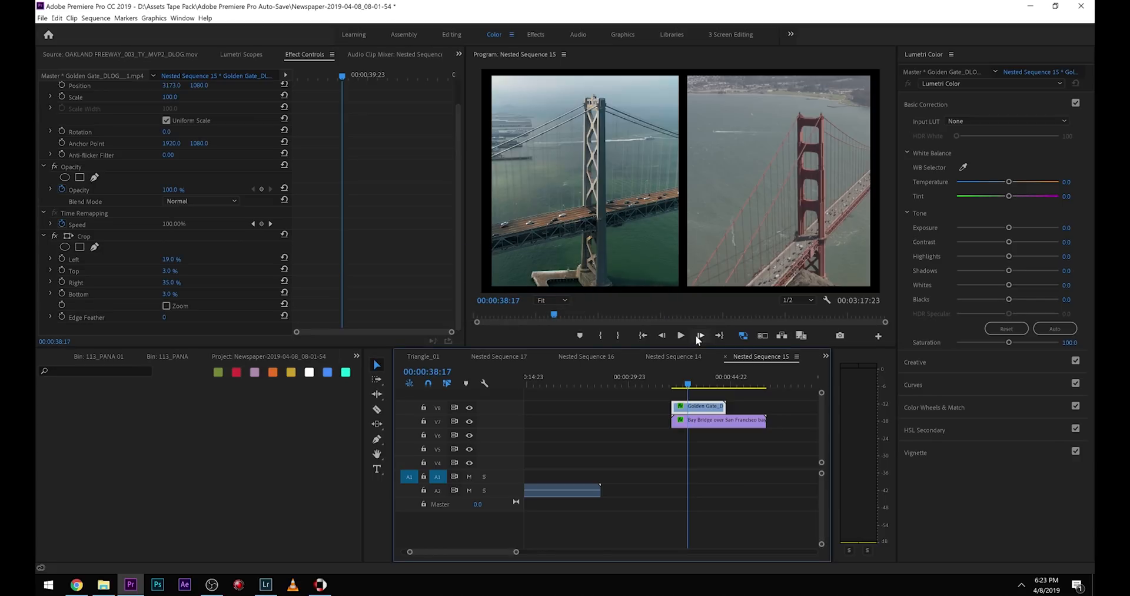
Animate the Golden Gate clip's Crop Top from fully cropped to 3% with two keyframes near the clip's start, and preview it.
{"action": "left_click_drag", "start_coordinate": [687, 384], "coordinate": [674, 391]}
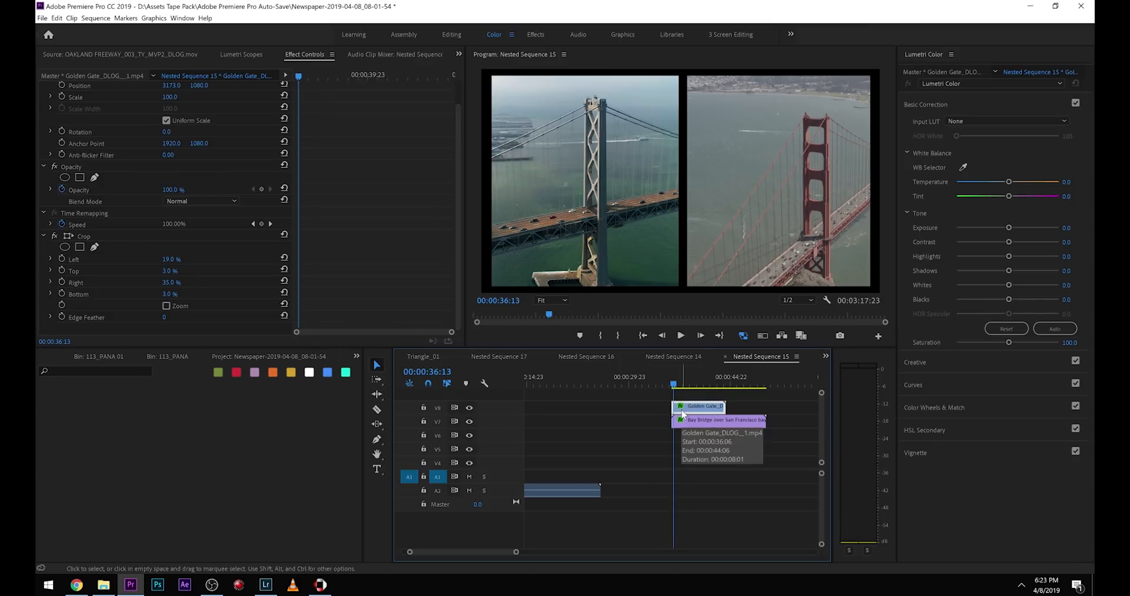
{"action": "left_click", "coordinate": [63, 270]}
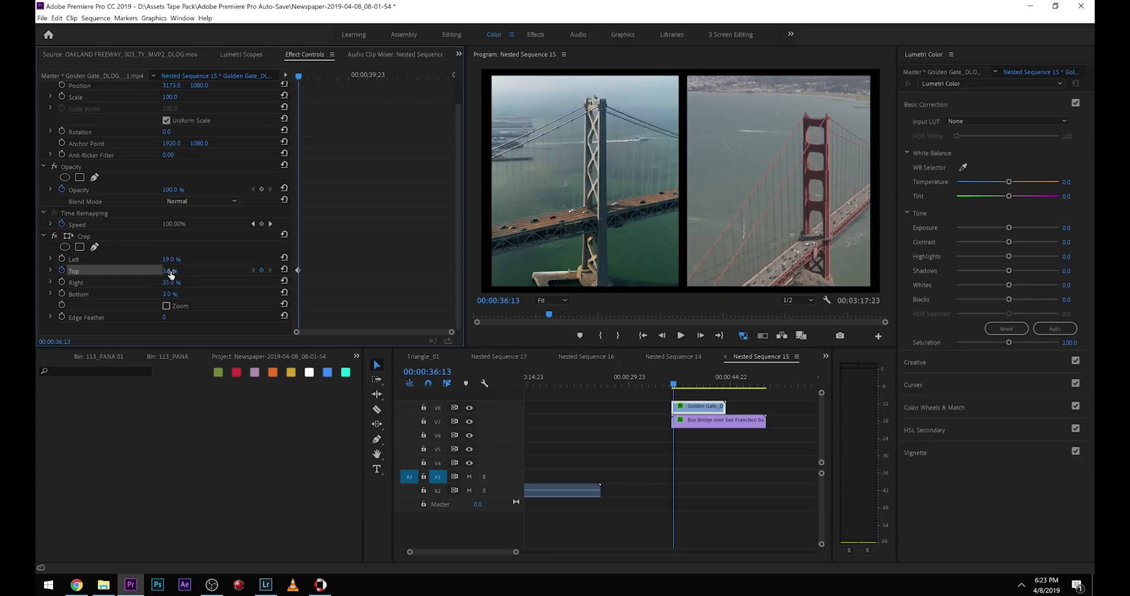
{"action": "left_click_drag", "start_coordinate": [298, 269], "coordinate": [306, 271]}
{"action": "left_click_drag", "start_coordinate": [164, 273], "coordinate": [223, 274]}
{"action": "key", "text": "space"}
{"action": "key", "text": "Up"}
{"action": "key", "text": "space"}
{"action": "key", "text": "space"}
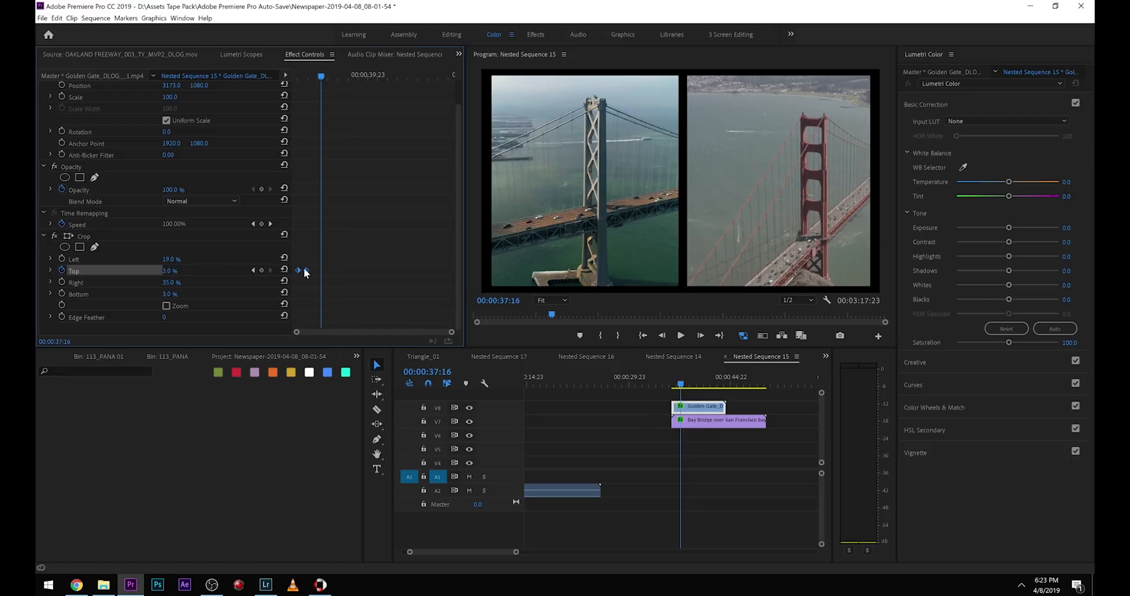
Animate the Bay Bridge clip's Crop Top from 100% to 3% with two keyframes at the clip's start, and preview the reveal.
{"action": "left_click", "coordinate": [689, 421]}
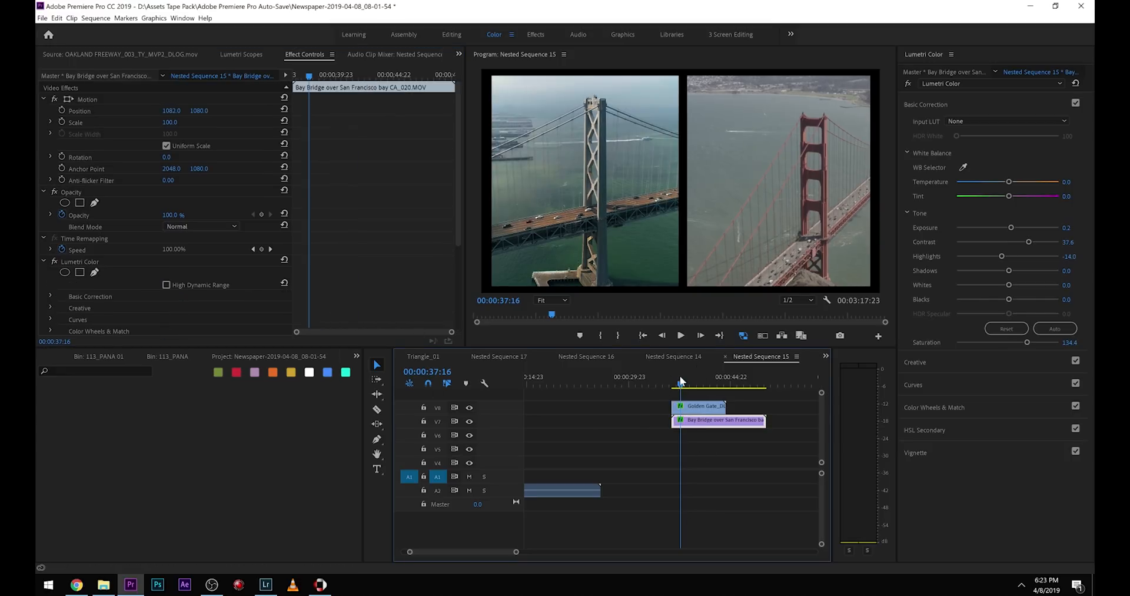
{"action": "left_click_drag", "start_coordinate": [680, 380], "coordinate": [676, 381]}
{"action": "scroll", "coordinate": [86, 304], "scroll_direction": "down", "scroll_amount": 5}
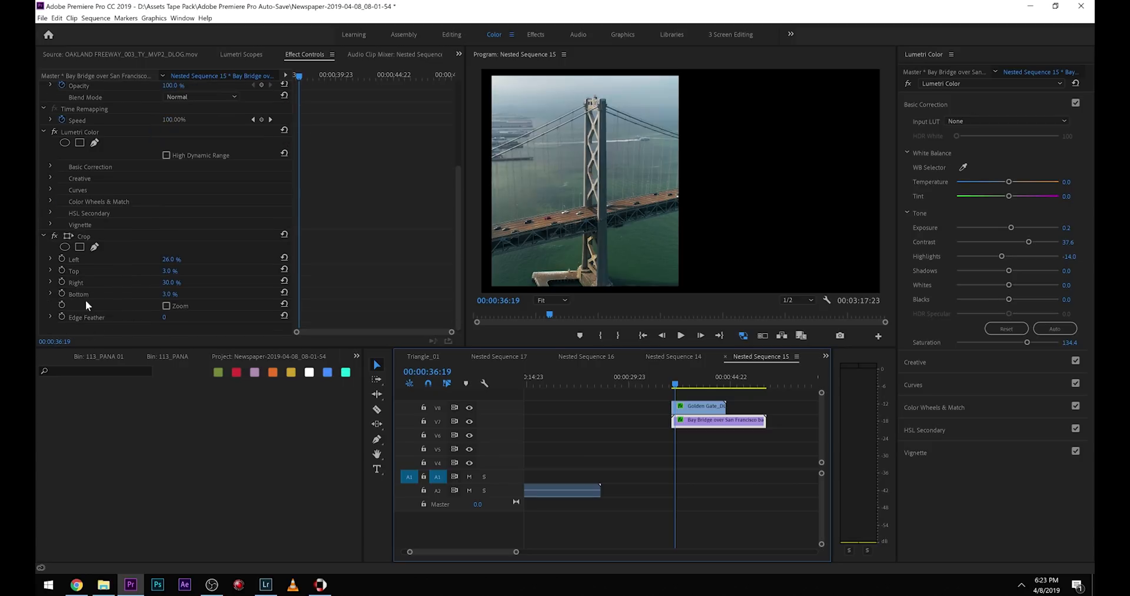
{"action": "left_click", "coordinate": [61, 269]}
{"action": "left_click_drag", "start_coordinate": [327, 70], "coordinate": [295, 76]}
{"action": "left_click_drag", "start_coordinate": [164, 271], "coordinate": [180, 271]}
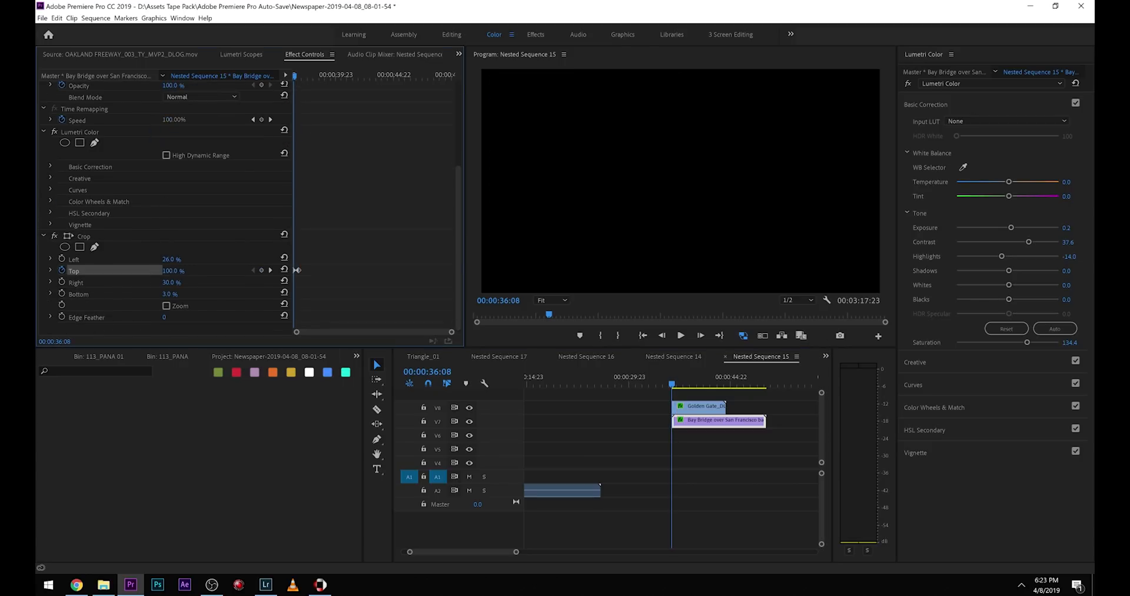
{"action": "key", "text": "space"}
{"action": "key", "text": "space"}
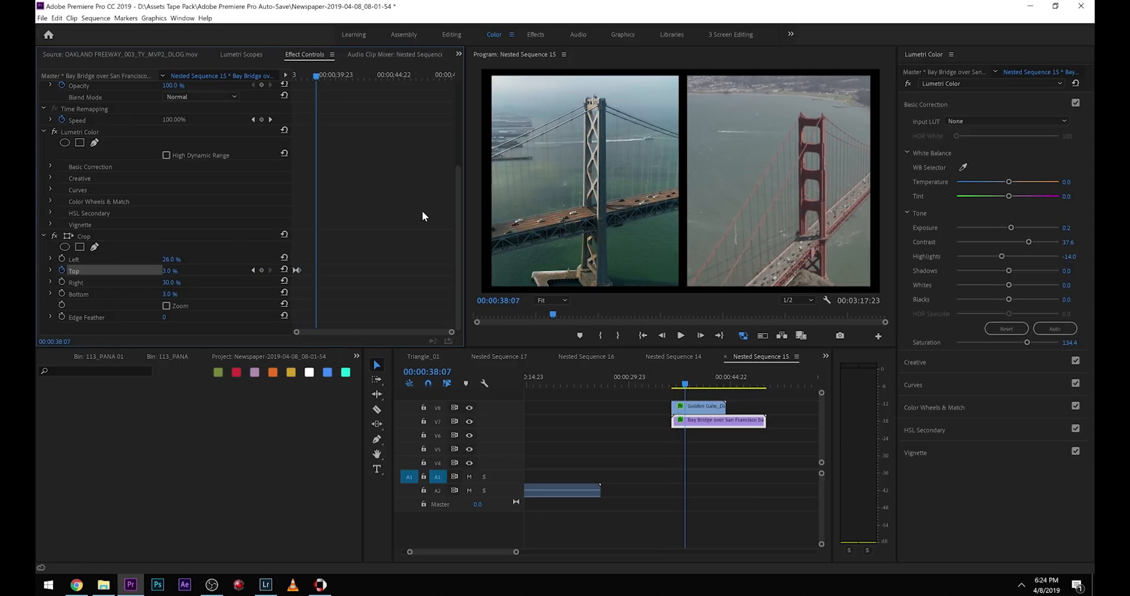
Create a bright red color matte at 3840 x 2160 and 23.976 fps in the 113_PANA 01 bin.
{"action": "left_click", "coordinate": [96, 356]}
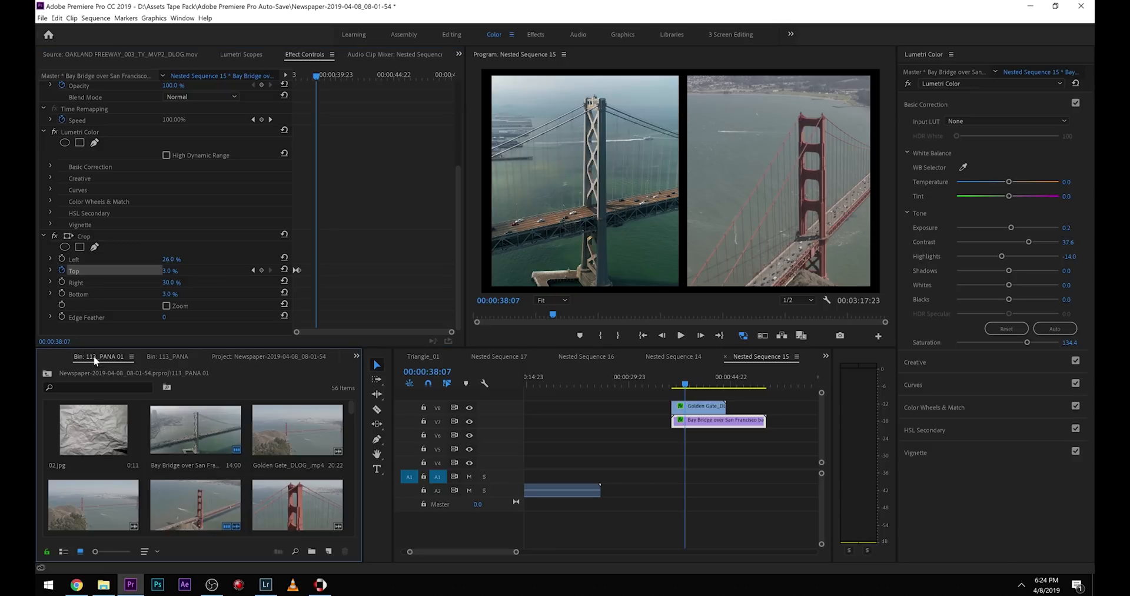
{"action": "left_click", "coordinate": [329, 552]}
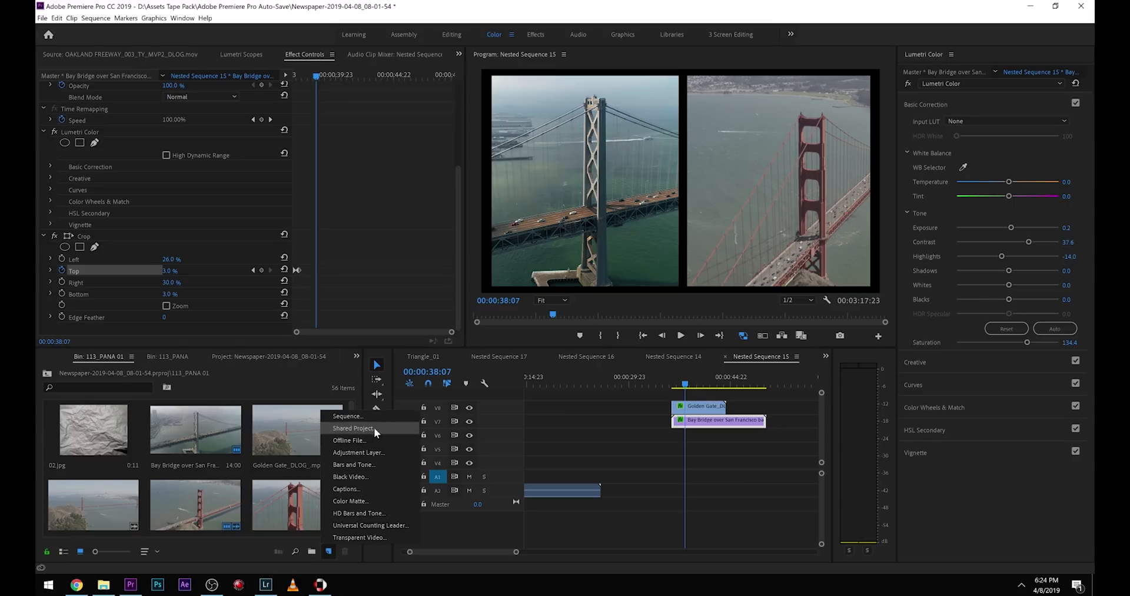
{"action": "left_click", "coordinate": [375, 501]}
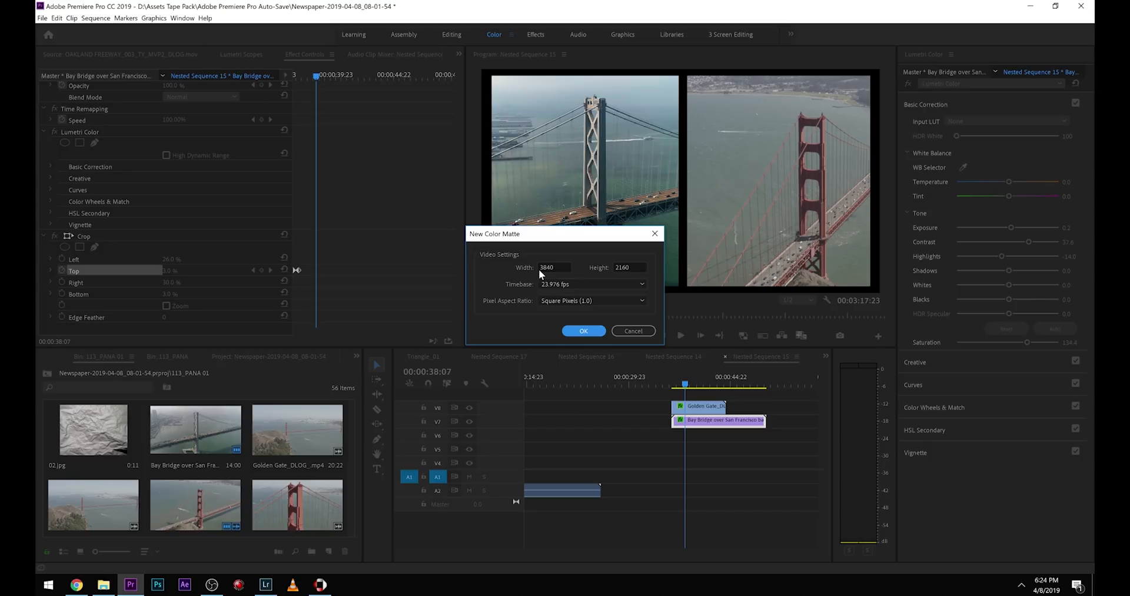
{"action": "left_click", "coordinate": [584, 330]}
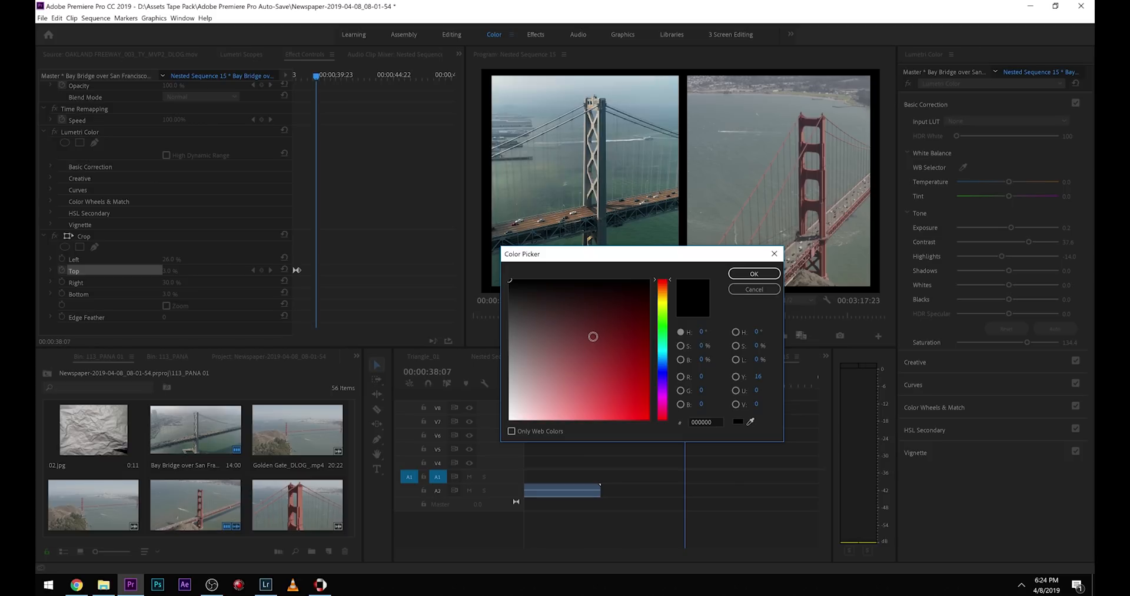
{"action": "left_click_drag", "start_coordinate": [573, 353], "coordinate": [618, 431]}
{"action": "left_click", "coordinate": [754, 273]}
{"action": "key", "text": "Return"}
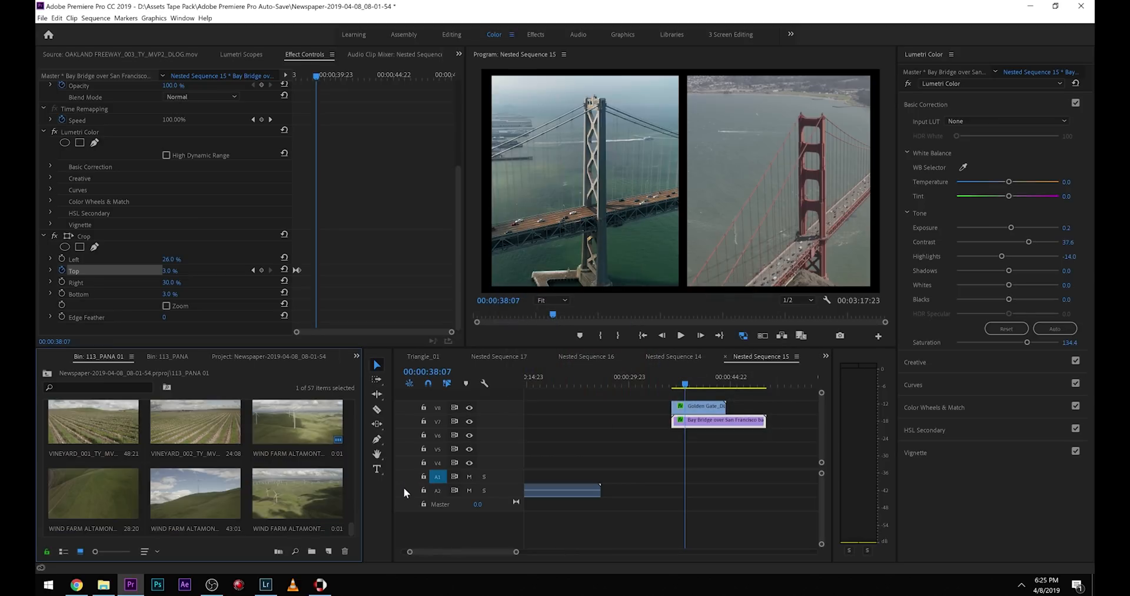
Place the red color matte on the track beneath both bridge clips and play back the colored background.
{"action": "scroll", "coordinate": [280, 490], "scroll_direction": "up", "scroll_amount": 10}
{"action": "left_click_drag", "start_coordinate": [278, 430], "coordinate": [676, 434]}
{"action": "left_click", "coordinate": [676, 383]}
{"action": "left_click_drag", "start_coordinate": [678, 382], "coordinate": [675, 382]}
{"action": "key", "text": "space"}
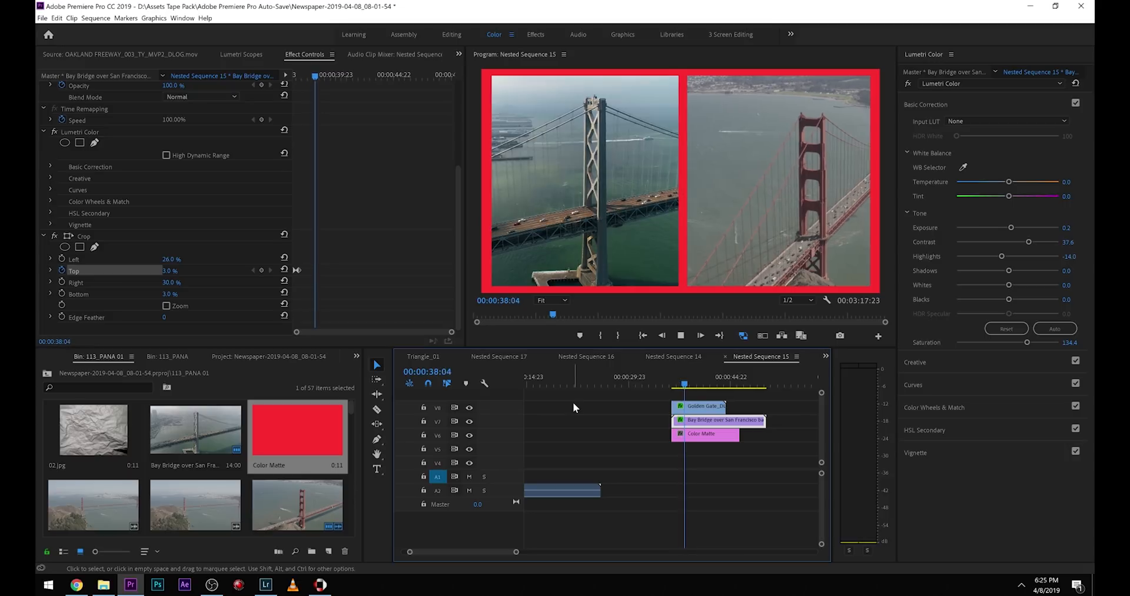
{"action": "key", "text": "space"}
{"action": "key", "text": "space"}
{"action": "key", "text": "space"}
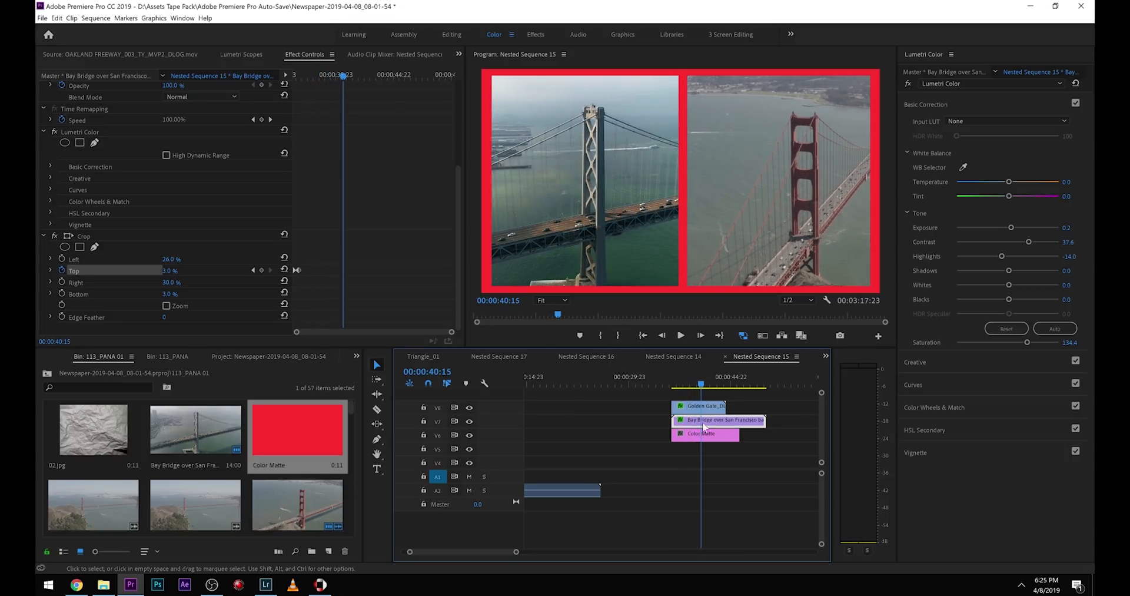
Delete the red color matte clip from the timeline.
{"action": "left_click", "coordinate": [704, 436]}
{"action": "key", "text": "Delete"}
Apply the Color Balance (HLS) effect to the Golden Gate clip and set its Hue to 2x60.0°.
{"action": "left_click", "coordinate": [356, 356]}
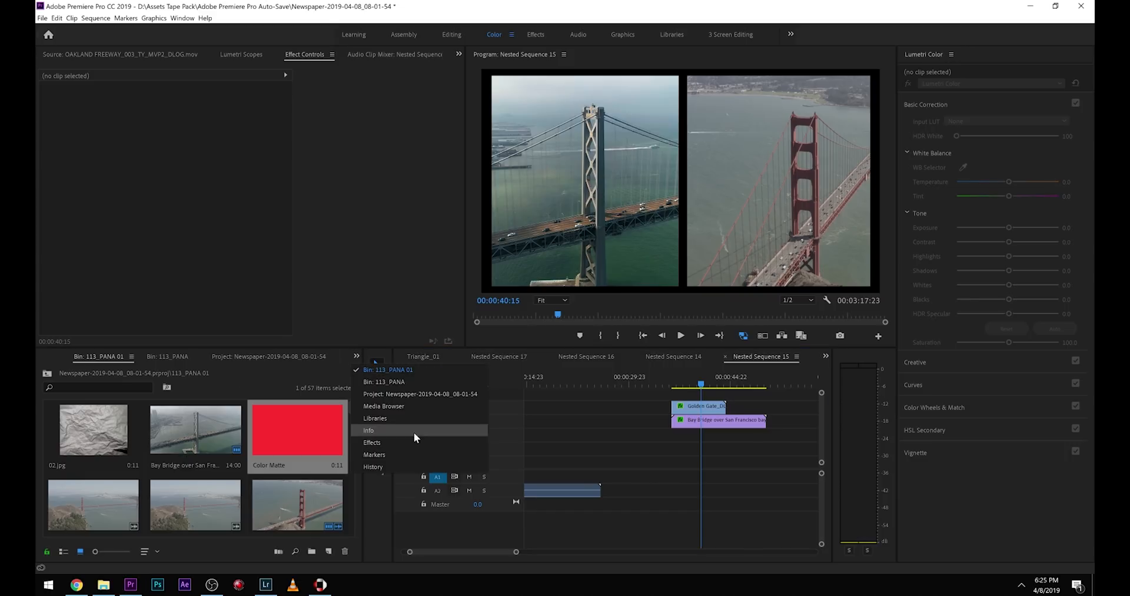
{"action": "left_click", "coordinate": [406, 435]}
{"action": "left_click_drag", "start_coordinate": [94, 372], "coordinate": [39, 371]}
{"action": "type", "text": "hls"}
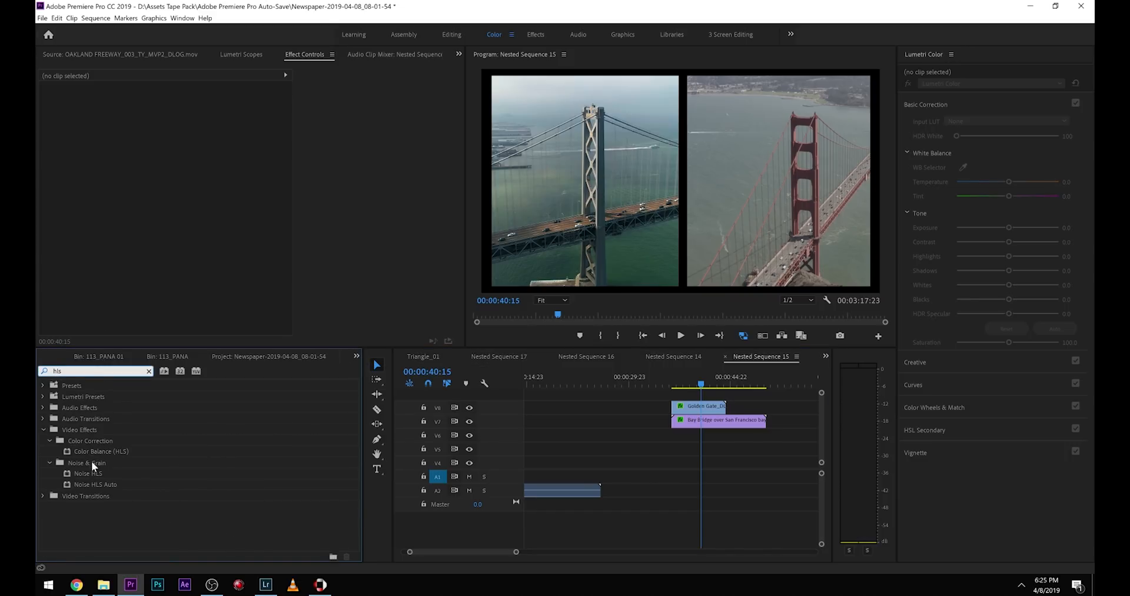
{"action": "left_click_drag", "start_coordinate": [94, 451], "coordinate": [94, 293]}
{"action": "left_click_drag", "start_coordinate": [720, 384], "coordinate": [688, 381]}
{"action": "left_click_drag", "start_coordinate": [167, 294], "coordinate": [597, 293]}
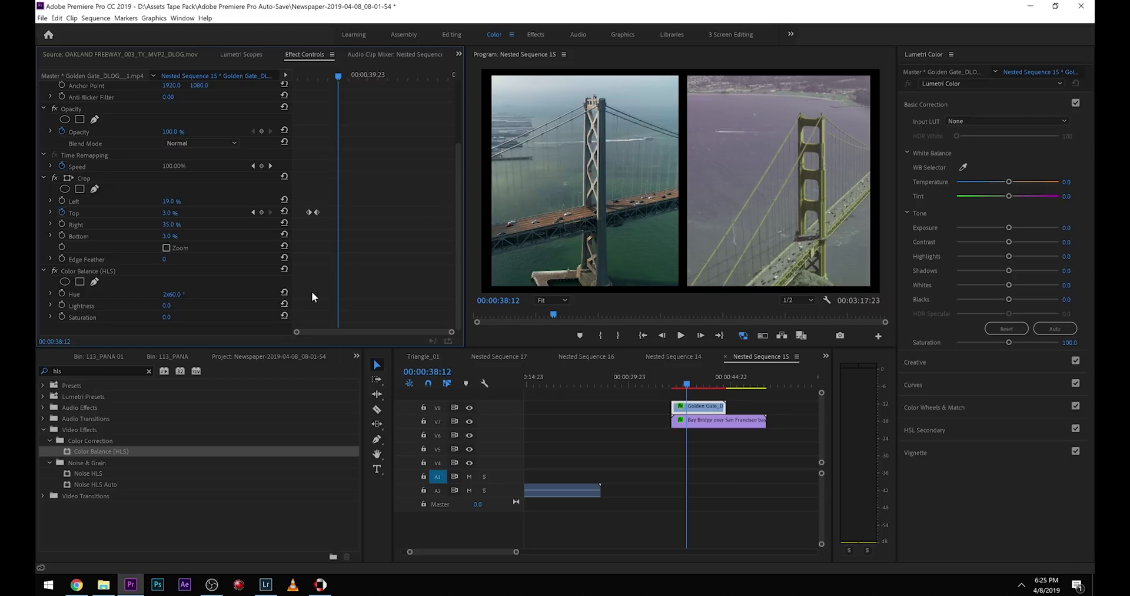
Grade the Golden Gate clip in Lumetri Color with exposure 0.1, contrast 100, saturation 167.7 and vibrance 29.
{"action": "left_click_drag", "start_coordinate": [1013, 241], "coordinate": [1038, 236]}
{"action": "left_click", "coordinate": [1009, 229]}
{"action": "left_click_drag", "start_coordinate": [1009, 342], "coordinate": [1023, 310]}
{"action": "left_click", "coordinate": [966, 364]}
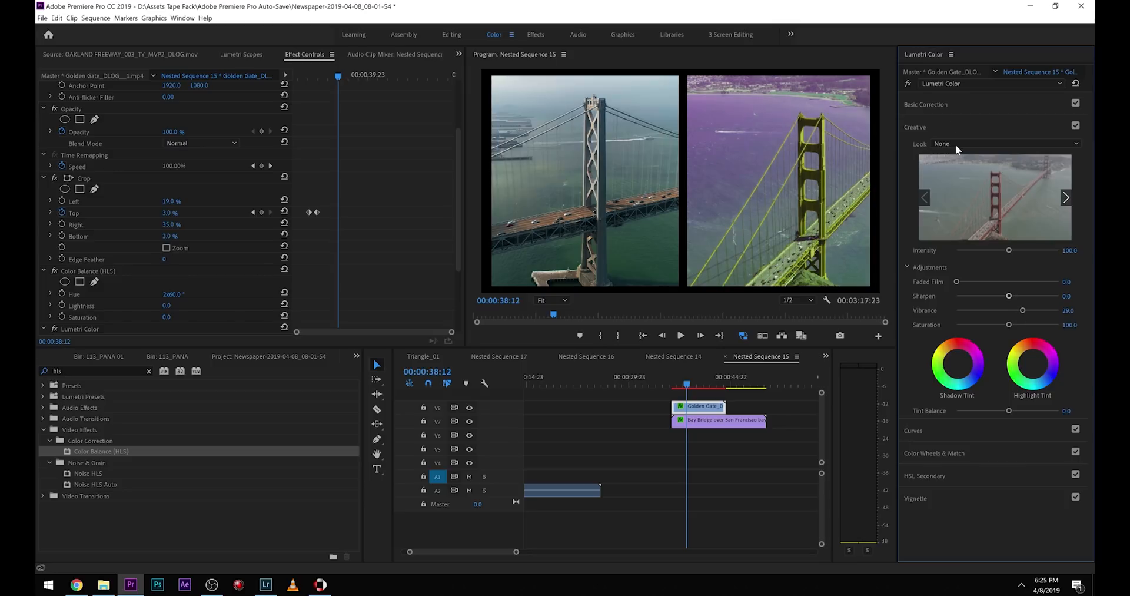
{"action": "left_click", "coordinate": [944, 108]}
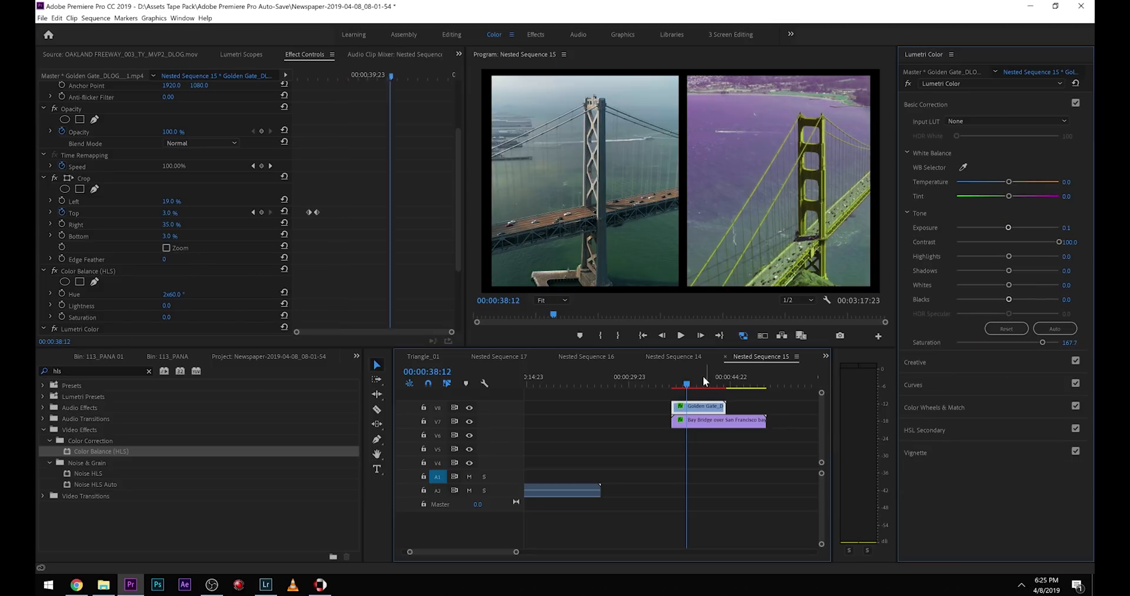
Animate the Golden Gate clip's Color Balance Hue with successive keyframes of 2x60.0°, 9x79.0° and 0.0°, and play back the color shift.
{"action": "key", "text": "j"}
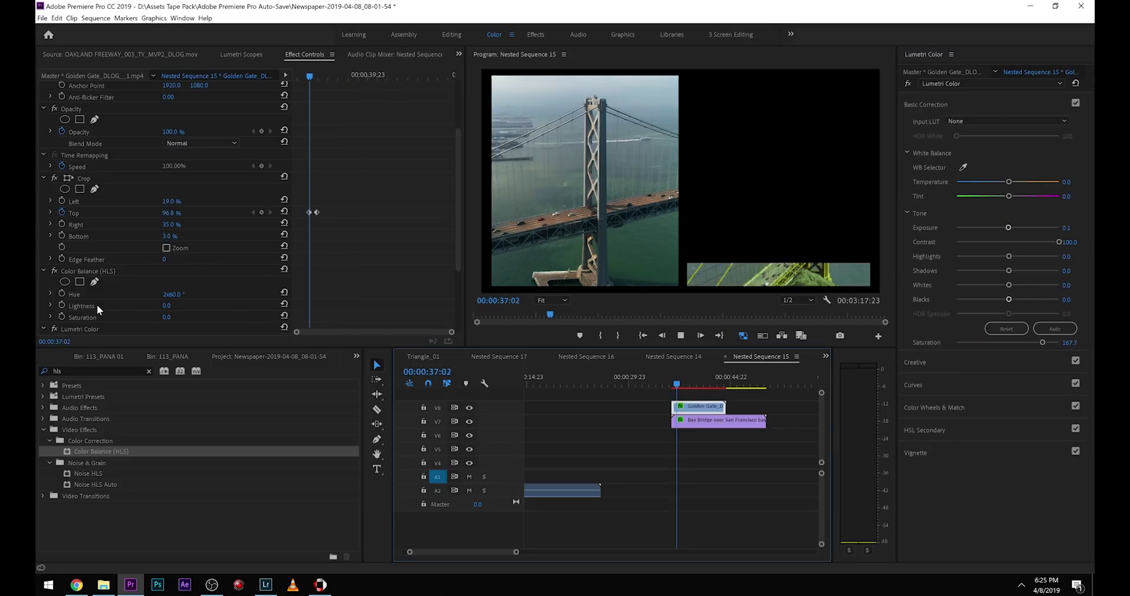
{"action": "left_click", "coordinate": [61, 293]}
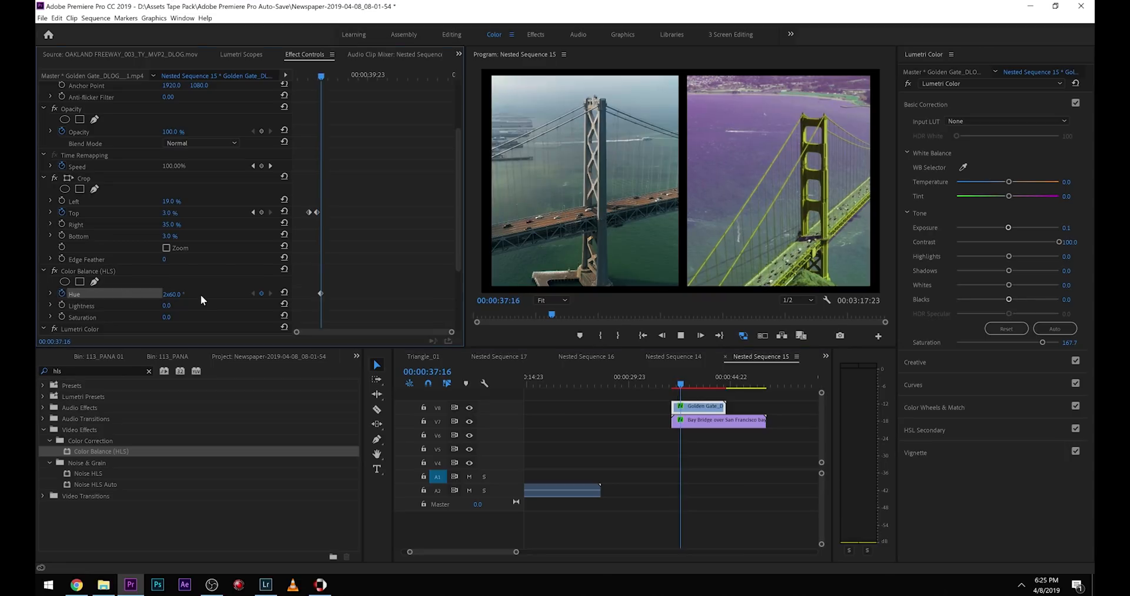
{"action": "key", "text": "space"}
{"action": "left_click_drag", "start_coordinate": [175, 294], "coordinate": [360, 294]}
{"action": "key", "text": "space"}
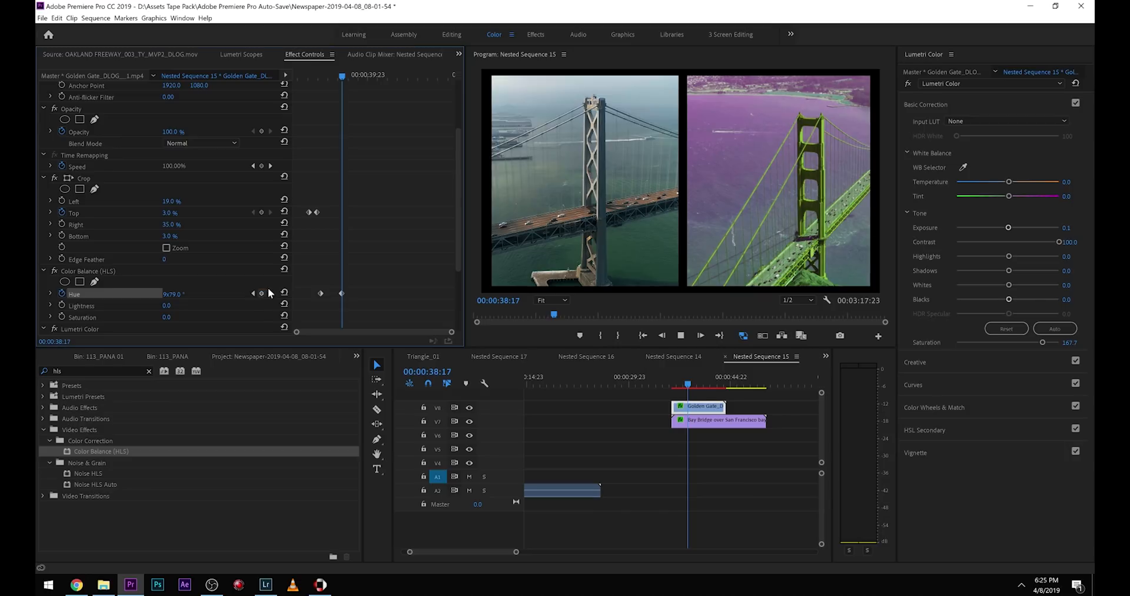
{"action": "key", "text": "space"}
{"action": "left_click", "coordinate": [284, 293]}
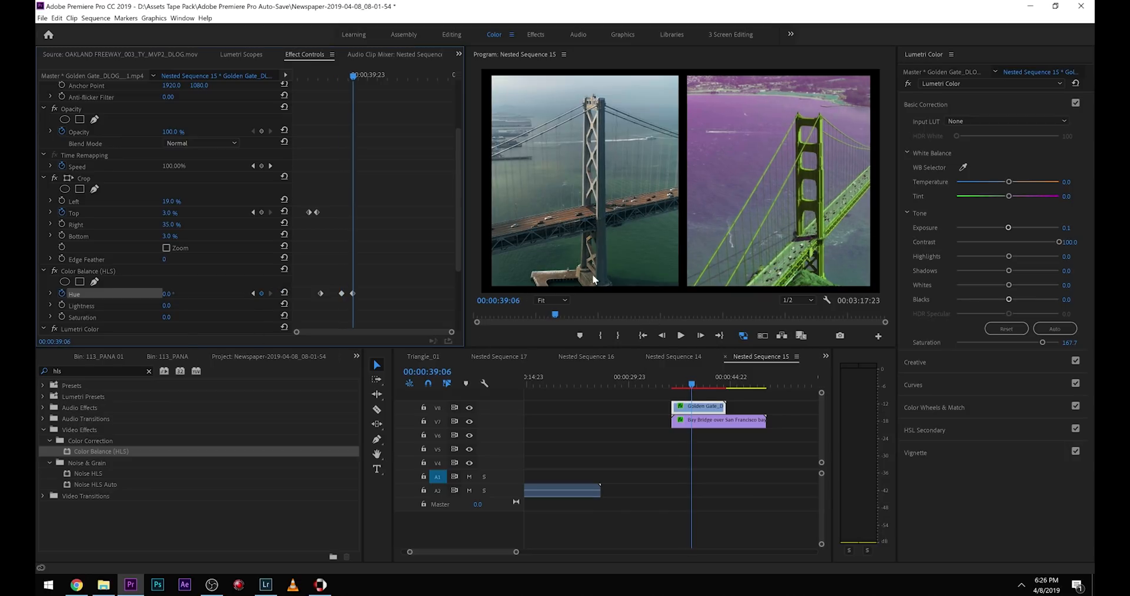
{"action": "left_click", "coordinate": [675, 379]}
{"action": "key", "text": "space"}
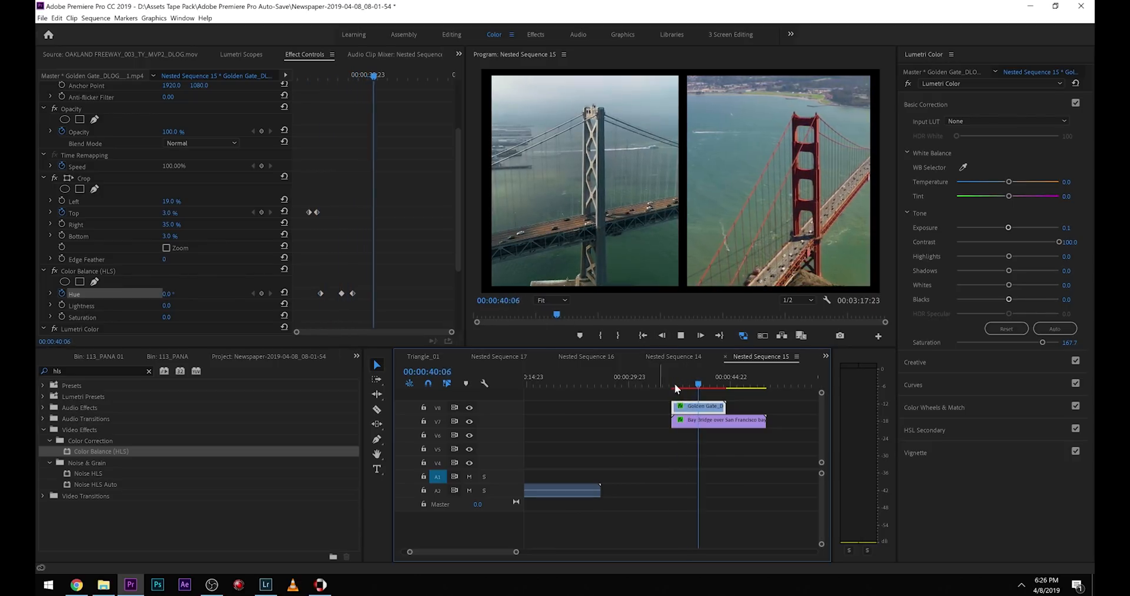
Stop playback, search the effects for Transform and apply the Distort Transform effect to the Golden Gate clip.
{"action": "left_click", "coordinate": [699, 379]}
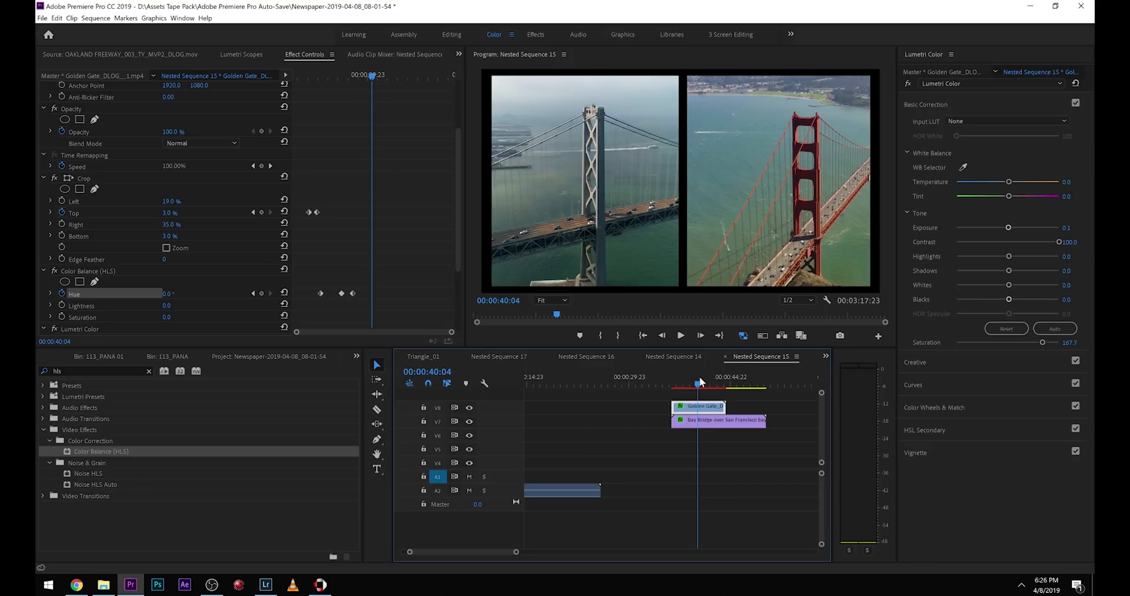
{"action": "key", "text": "shift+7"}
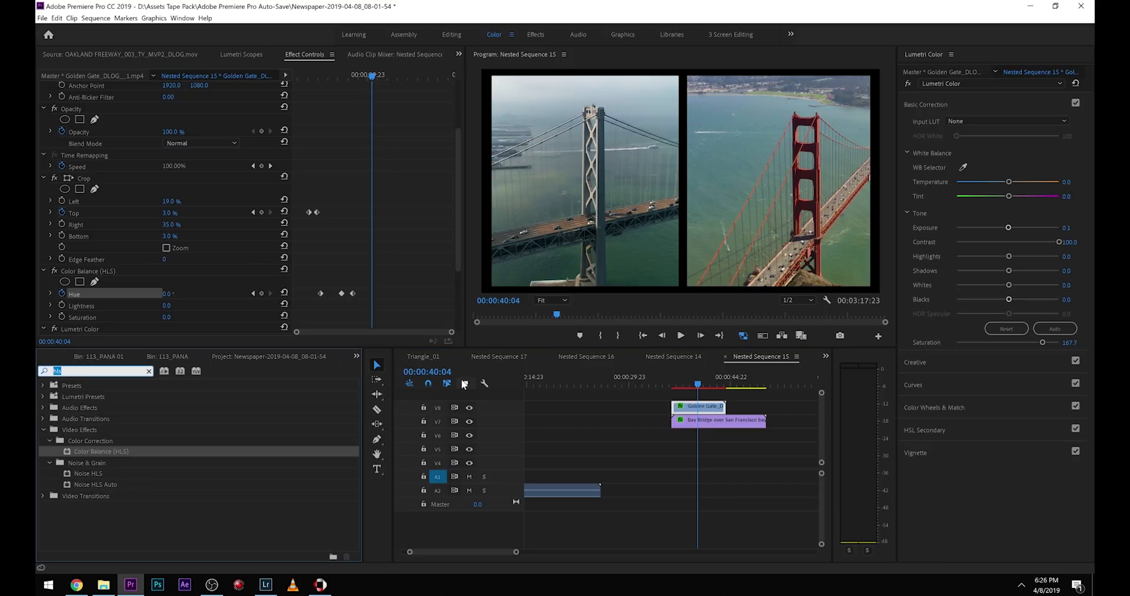
{"action": "type", "text": "transfor"}
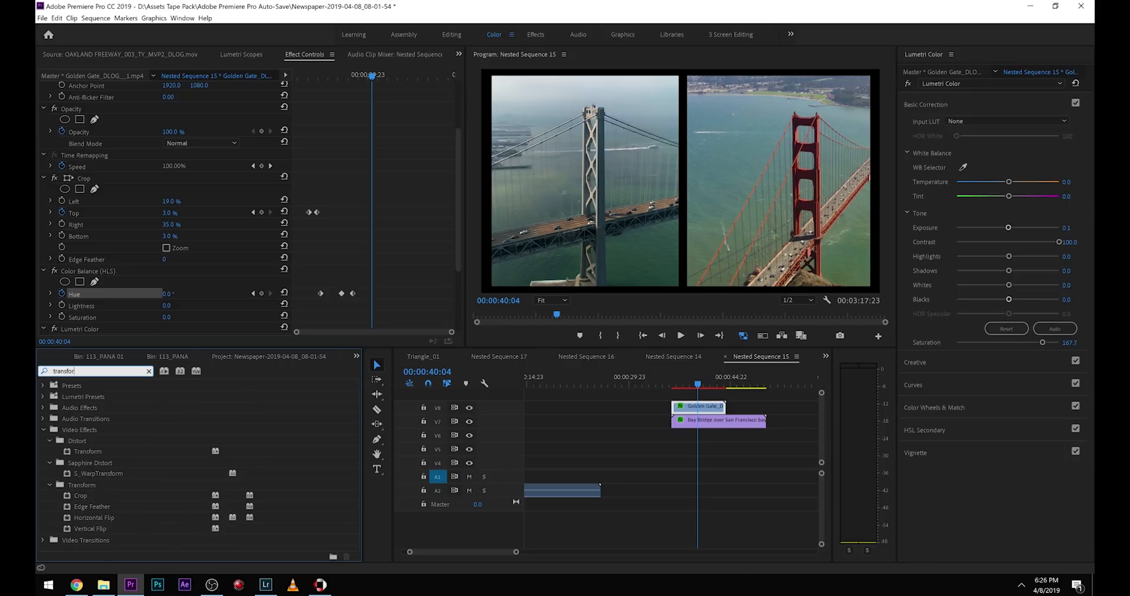
{"action": "left_click_drag", "start_coordinate": [78, 451], "coordinate": [703, 407]}
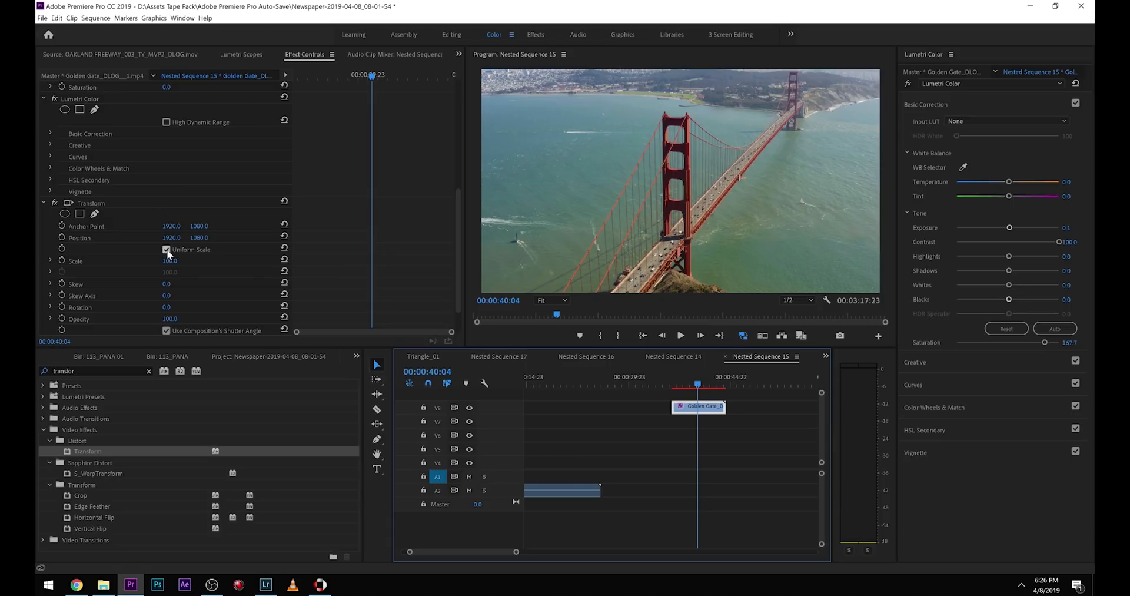
Enable Uniform Scale in the Transform effect, turn off the composition's shutter angle and set Shutter Angle to 360.
{"action": "left_click", "coordinate": [167, 249]}
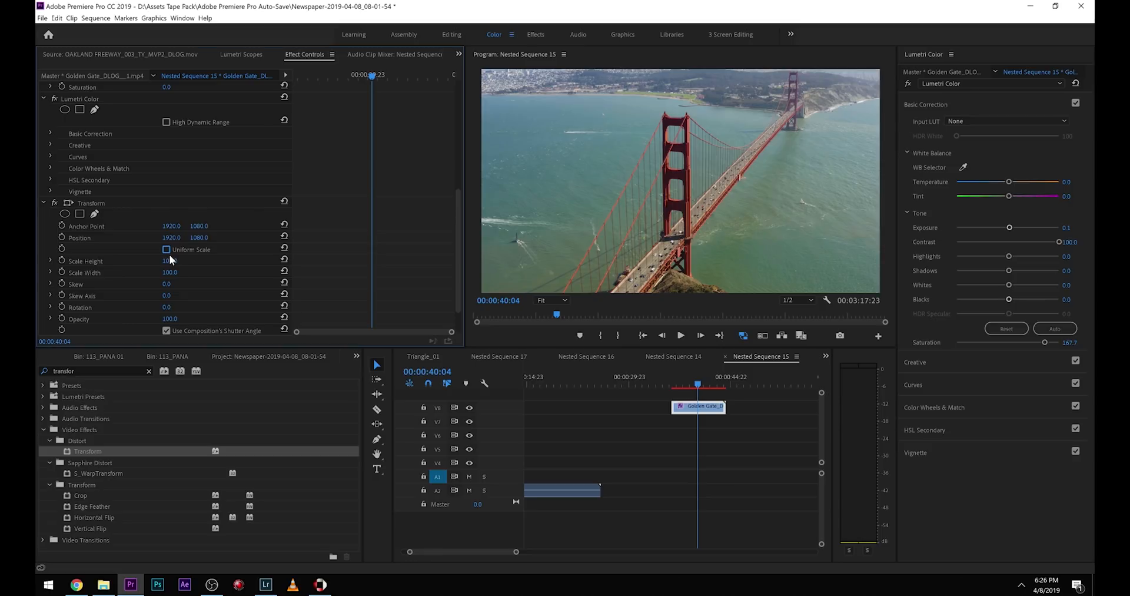
{"action": "left_click", "coordinate": [171, 249]}
{"action": "scroll", "coordinate": [177, 303], "scroll_direction": "down", "scroll_amount": 2}
{"action": "left_click_drag", "start_coordinate": [171, 306], "coordinate": [383, 306]}
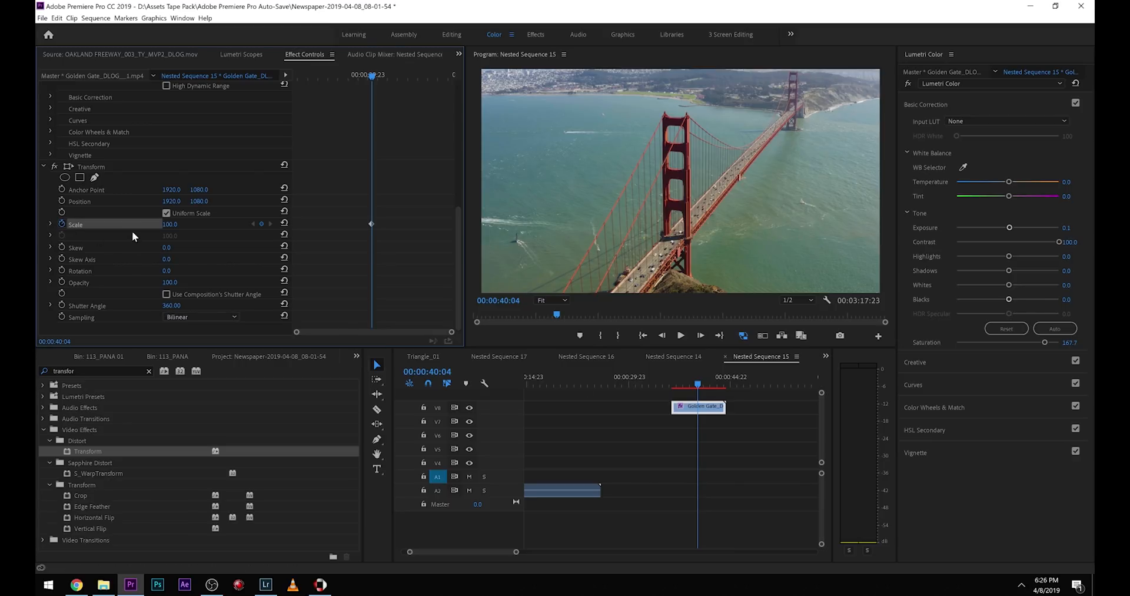
Keyframe the Transform Scale from 100 at 00:00:40:04 to 150 at 00:00:40:09.
{"action": "left_click", "coordinate": [177, 227]}
{"action": "type", "text": "150"}
{"action": "key", "text": "Return"}
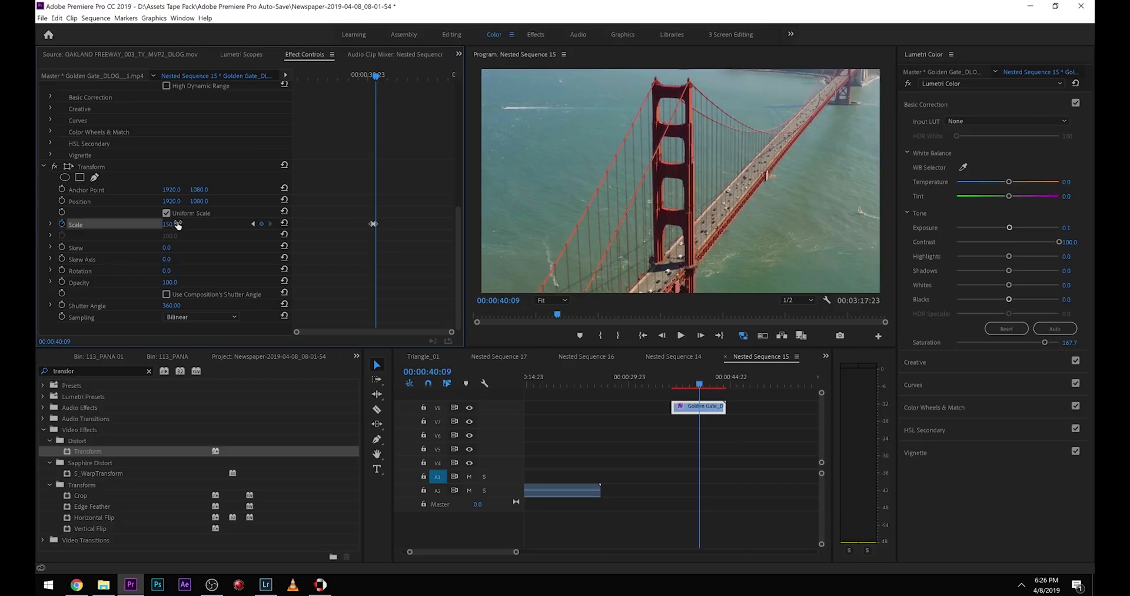
Play back the Golden Gate clip's scale animation several times to examine the zoom and its motion blur.
{"action": "left_click", "coordinate": [688, 374]}
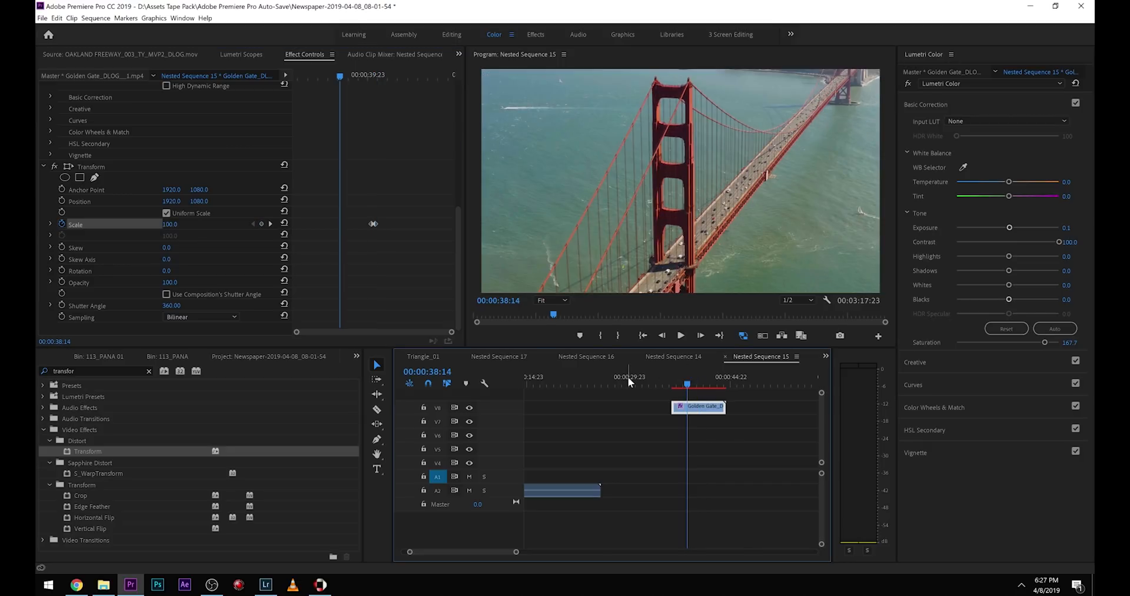
{"action": "key", "text": "space"}
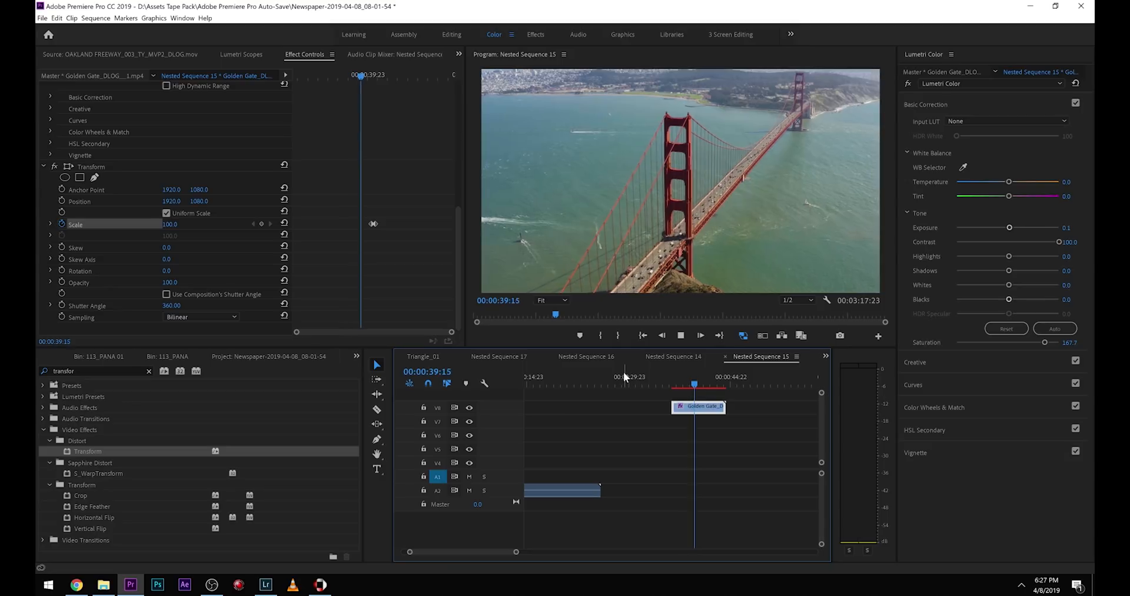
{"action": "left_click_drag", "start_coordinate": [702, 374], "coordinate": [696, 380]}
{"action": "key", "text": "space"}
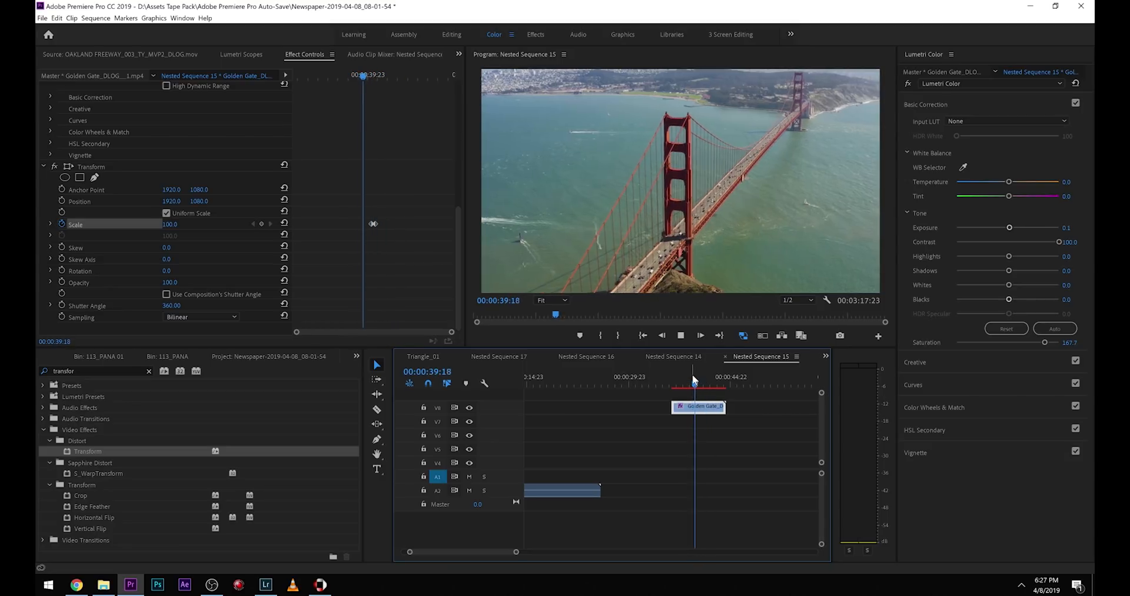
{"action": "key", "text": "space"}
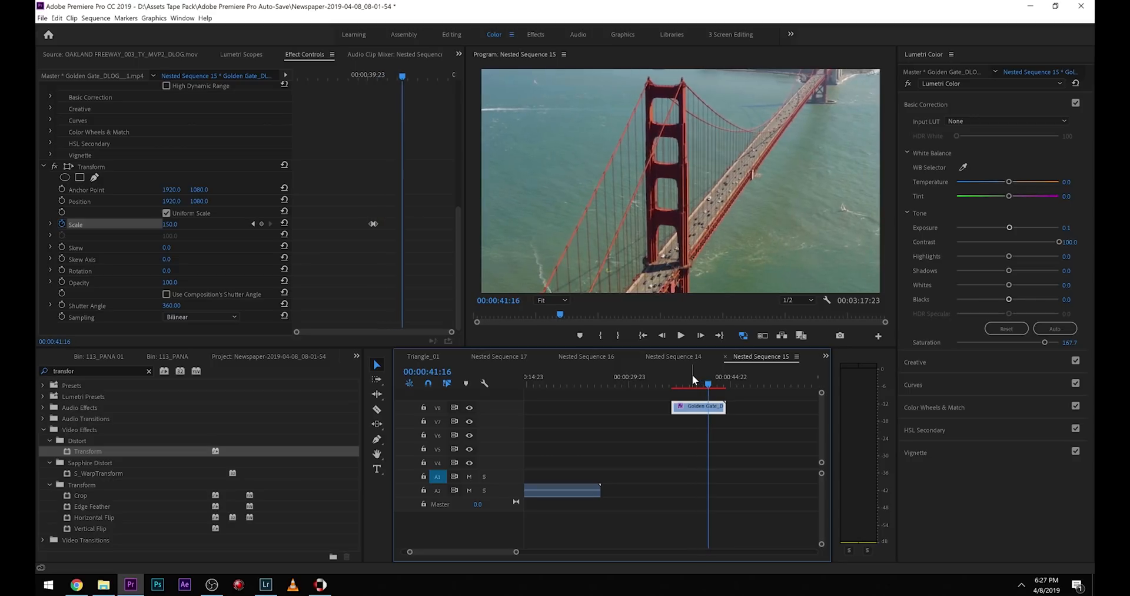
{"action": "left_click", "coordinate": [693, 376]}
{"action": "key", "text": "space"}
{"action": "key", "text": "space"}
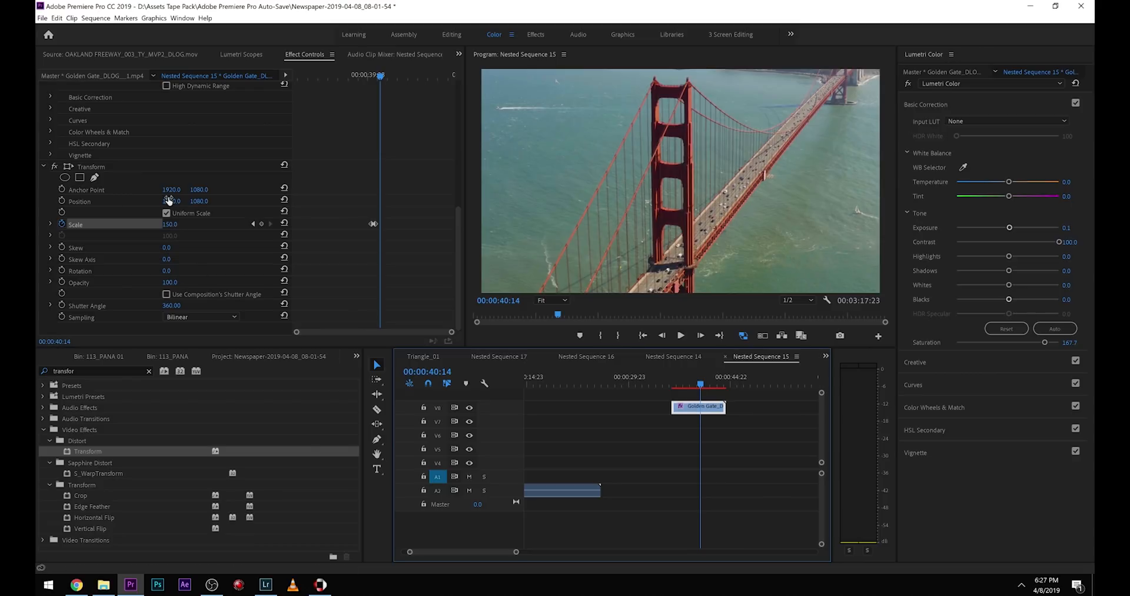
Keyframe the Transform Position to 2492 horizontally at 00:00:40:14, then to 1700 with Scale 204 at 00:00:40:20.
{"action": "left_click", "coordinate": [60, 201]}
{"action": "left_click_drag", "start_coordinate": [165, 203], "coordinate": [175, 202]}
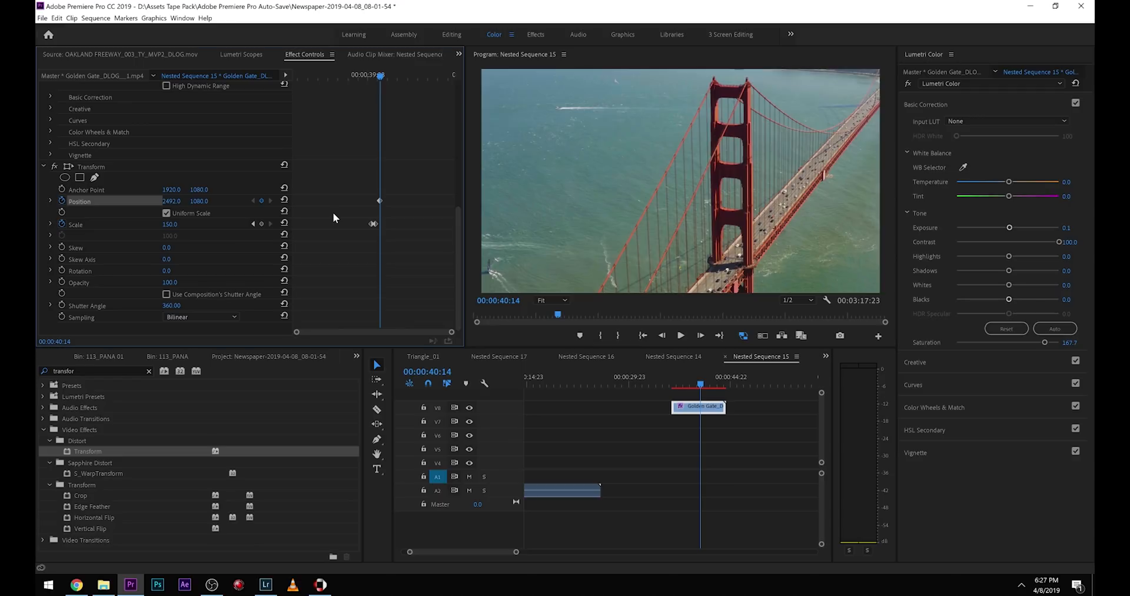
{"action": "key", "text": "Right"}
{"action": "key", "text": "Right"}
{"action": "key", "text": "Right"}
{"action": "key", "text": "Right"}
{"action": "key", "text": "Right"}
{"action": "key", "text": "Right"}
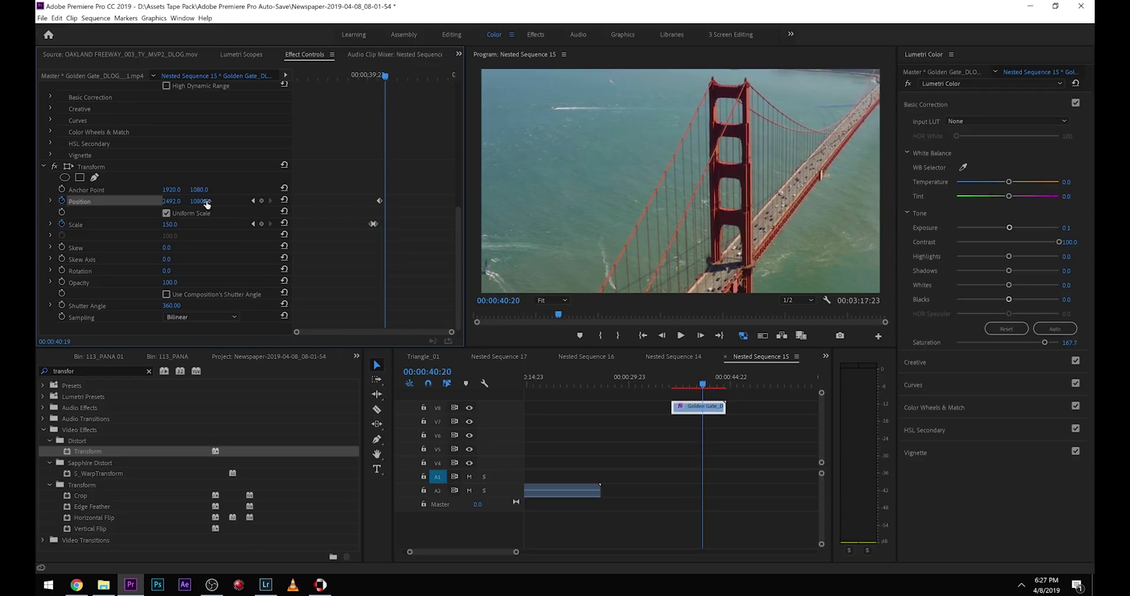
{"action": "mouse_move", "coordinate": [167, 203]}
{"action": "left_mouse_down"}
{"action": "mouse_move", "coordinate": [195, 227]}
{"action": "mouse_move", "coordinate": [161, 201]}
{"action": "left_mouse_up"}
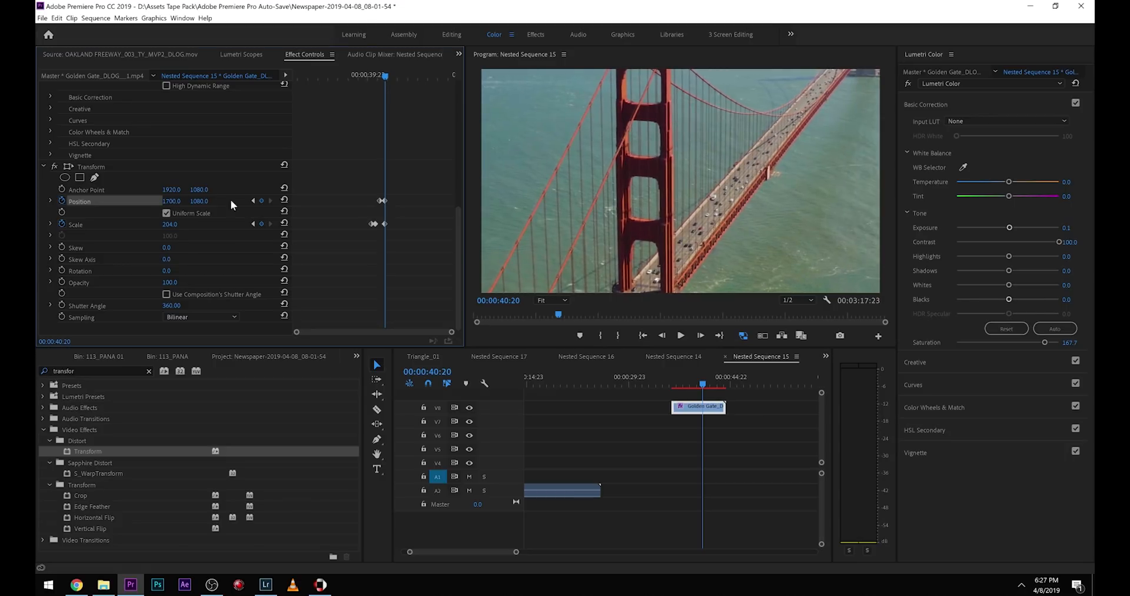
Reset the Transform Scale and Position to their defaults at 00:00:40:23 and play back the full movement.
{"action": "key", "text": "Right"}
{"action": "key", "text": "Right"}
{"action": "key", "text": "Right"}
{"action": "left_click", "coordinate": [285, 221]}
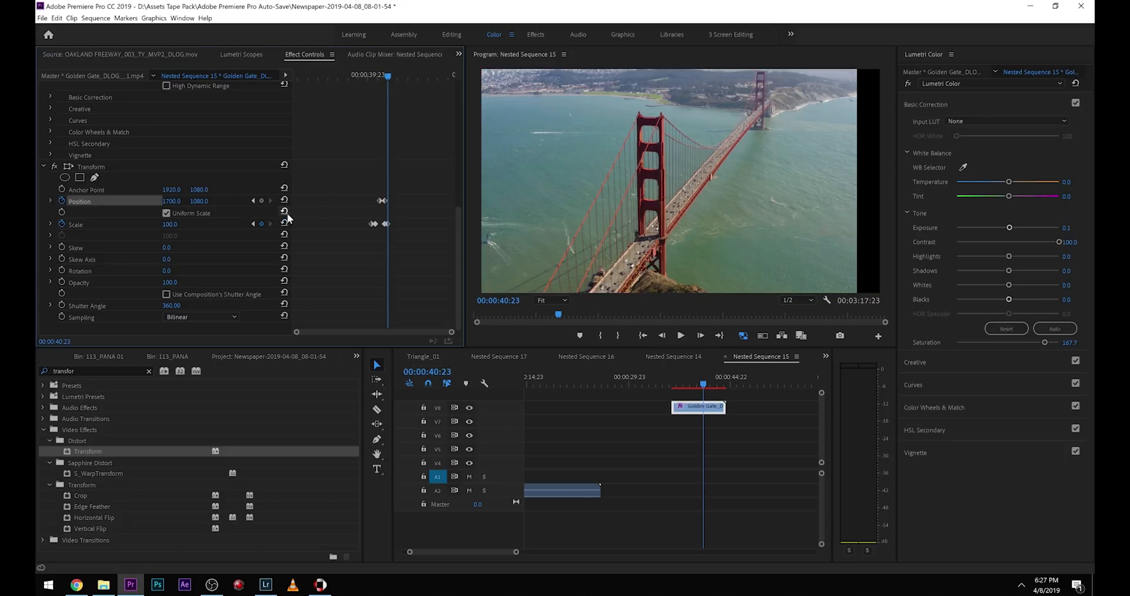
{"action": "left_click", "coordinate": [285, 201]}
{"action": "left_click", "coordinate": [370, 76]}
{"action": "key", "text": "space"}
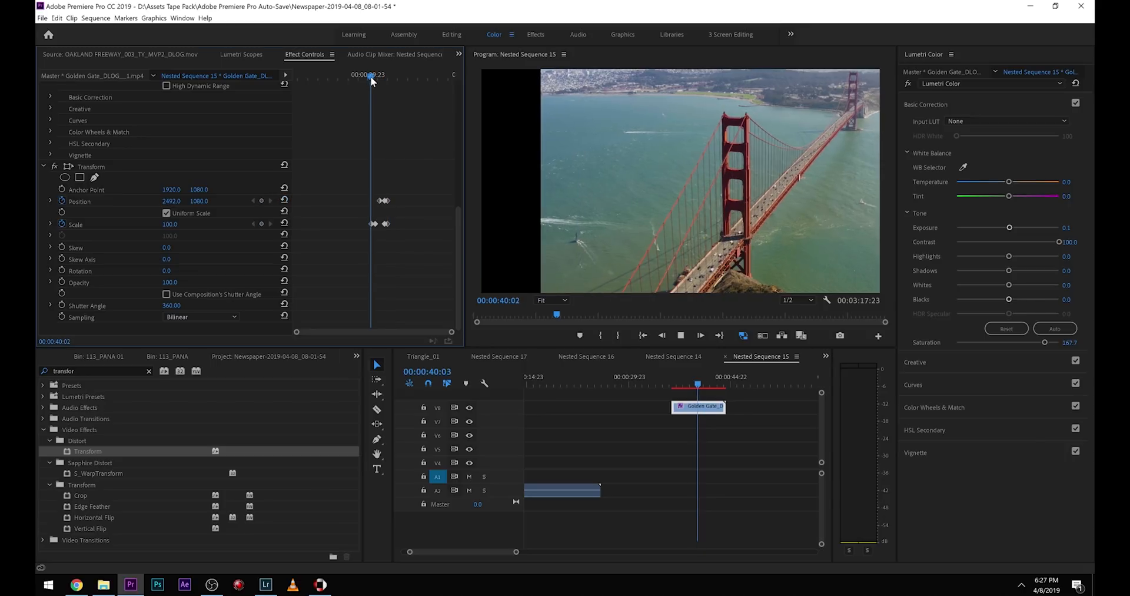
{"action": "left_click", "coordinate": [693, 384]}
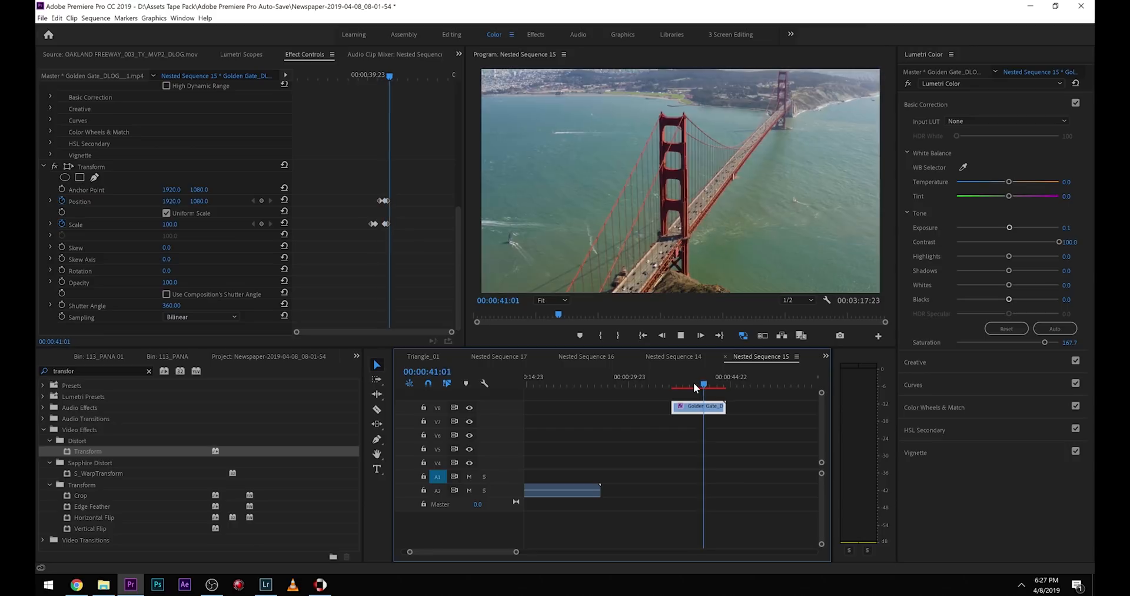
{"action": "key", "text": "space"}
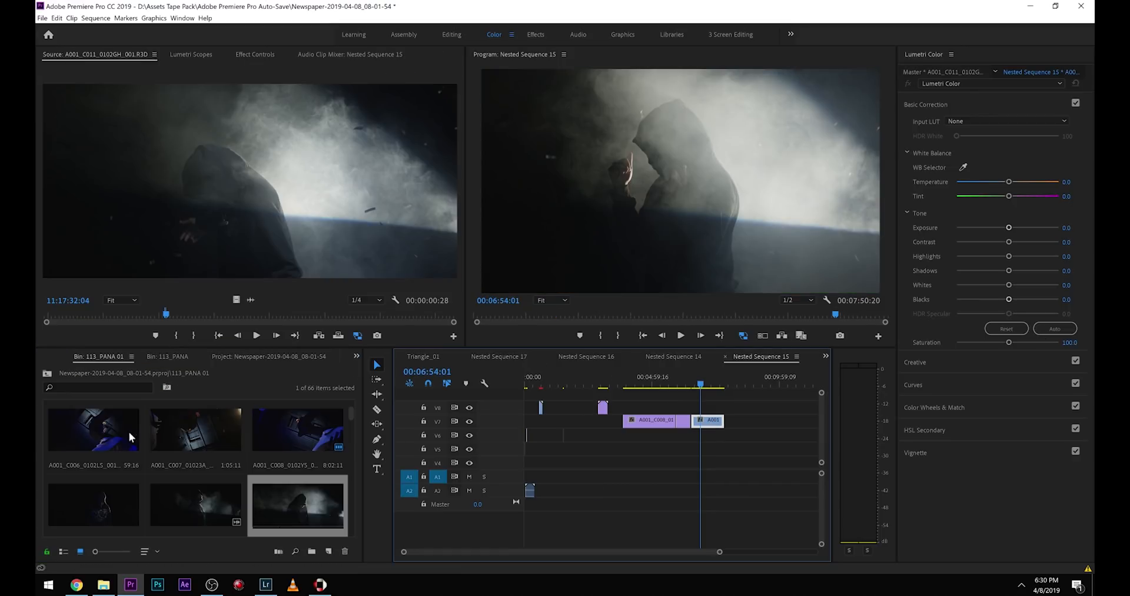
Apply the Echo and Color Balance (HLS) effects to the A001_C011 clip.
{"action": "left_click_drag", "start_coordinate": [614, 445], "coordinate": [708, 422]}
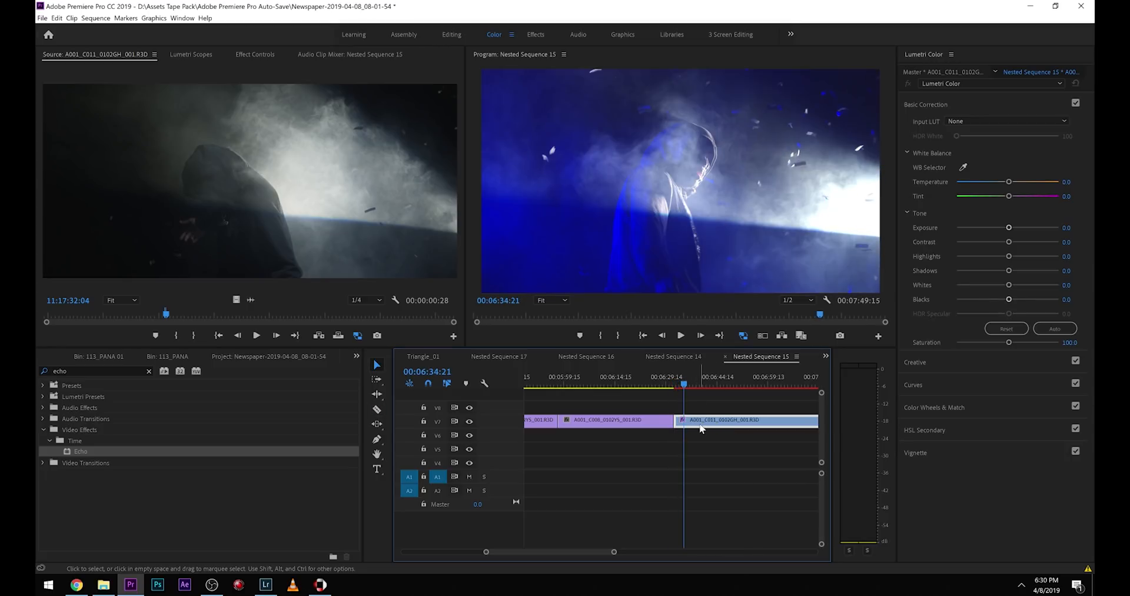
{"action": "left_click_drag", "start_coordinate": [71, 371], "coordinate": [37, 336]}
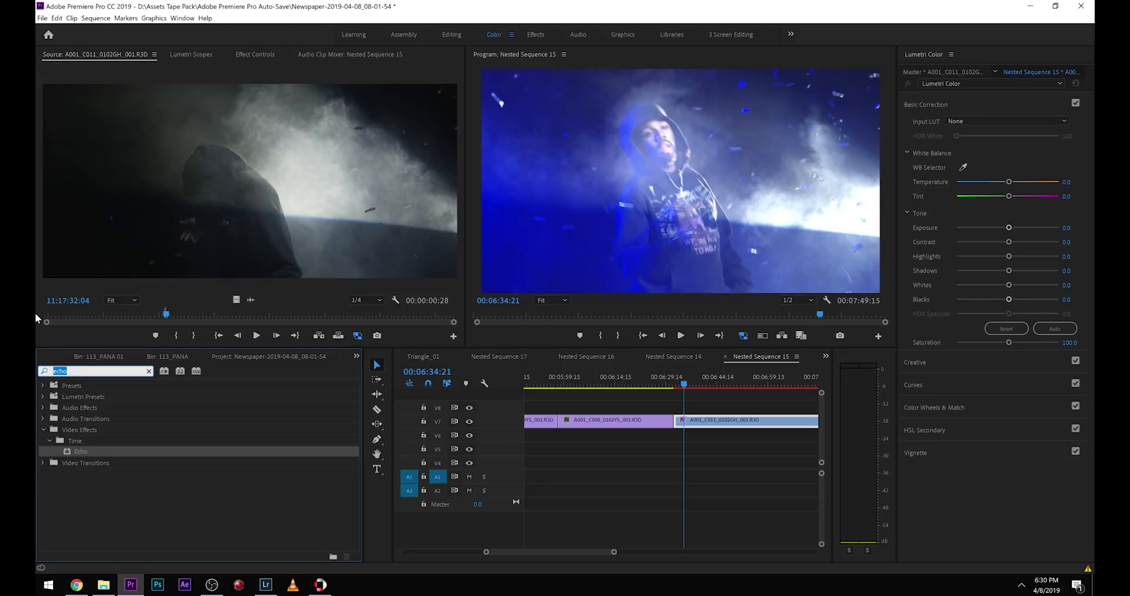
{"action": "type", "text": "hls"}
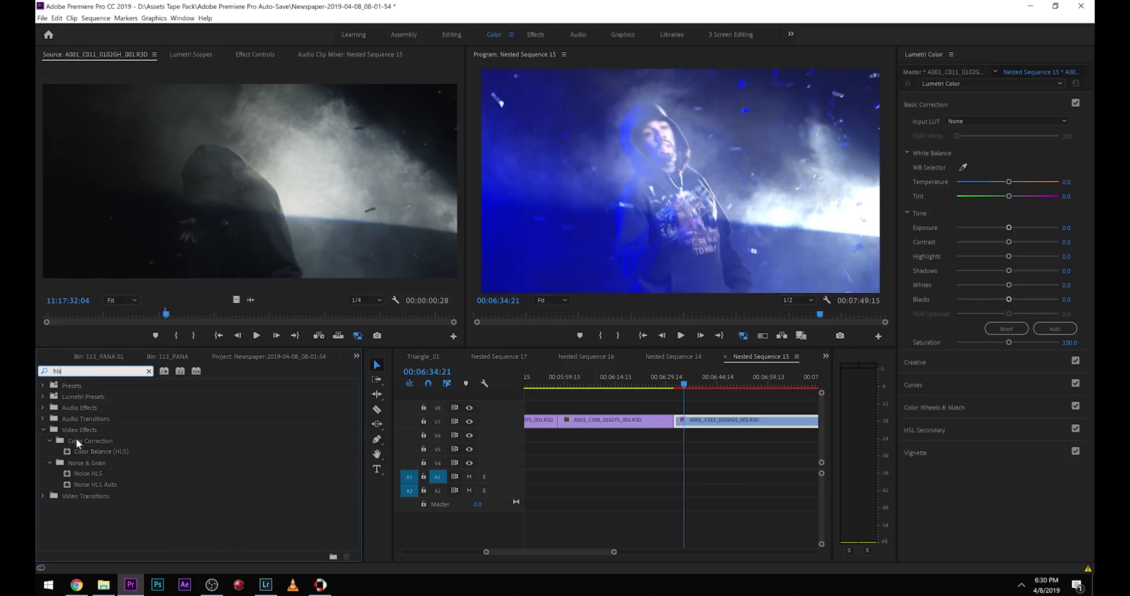
{"action": "left_click_drag", "start_coordinate": [79, 448], "coordinate": [714, 424]}
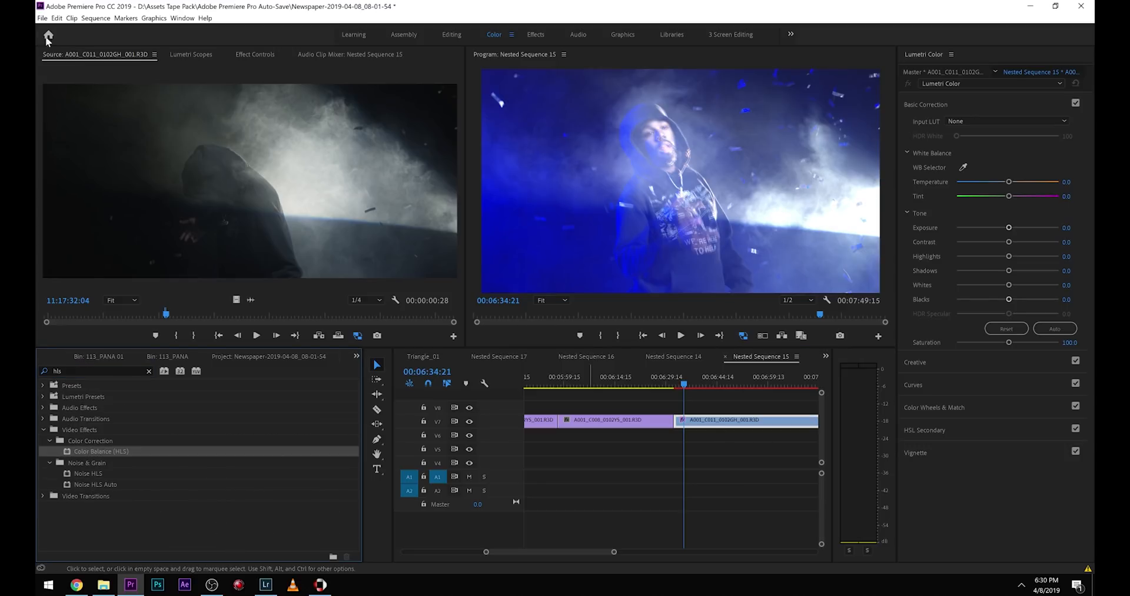
Animate the A001_C011 clip's Color Balance Hue from 0.0 at 00:06:34:21 to 10x88.0° and play it back.
{"action": "left_click", "coordinate": [253, 53]}
{"action": "scroll", "coordinate": [194, 221], "scroll_direction": "down", "scroll_amount": 3}
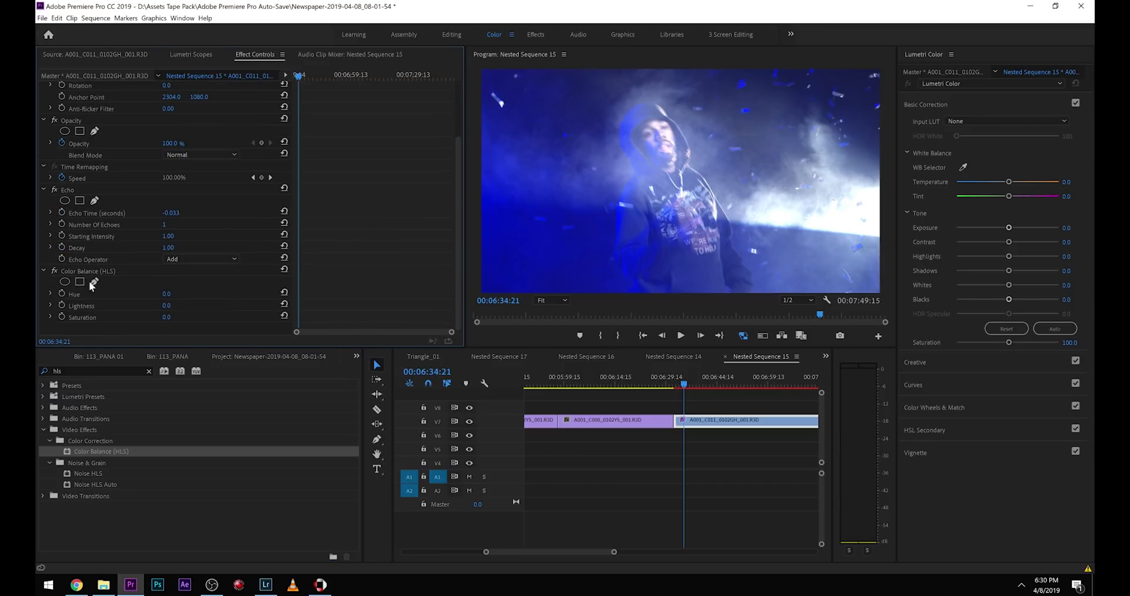
{"action": "left_click", "coordinate": [62, 292]}
{"action": "key", "text": "space"}
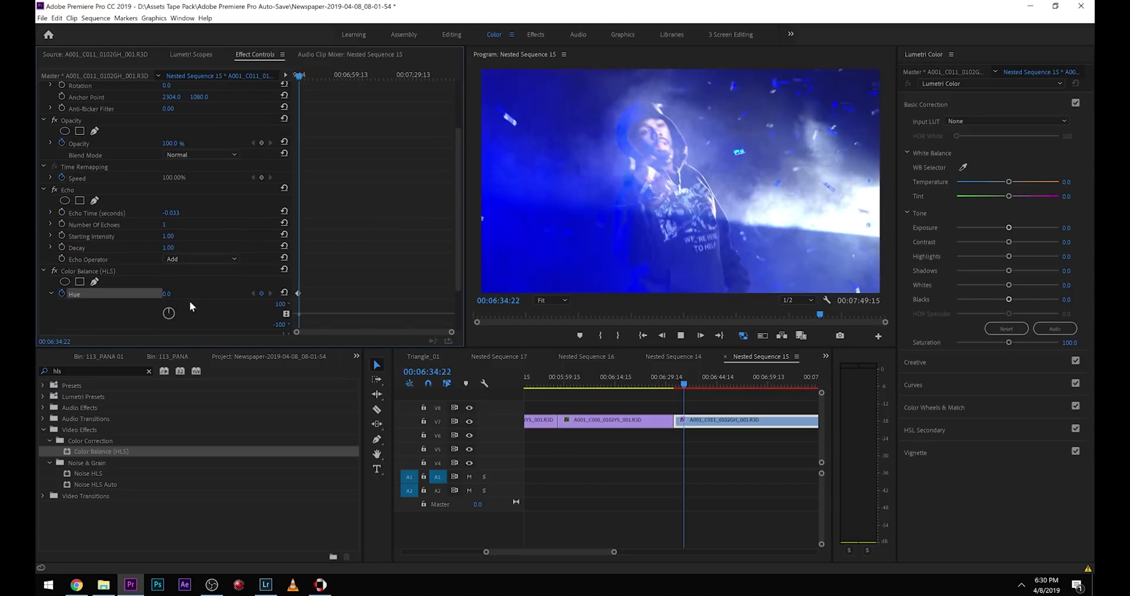
{"action": "left_click_drag", "start_coordinate": [167, 295], "coordinate": [235, 295]}
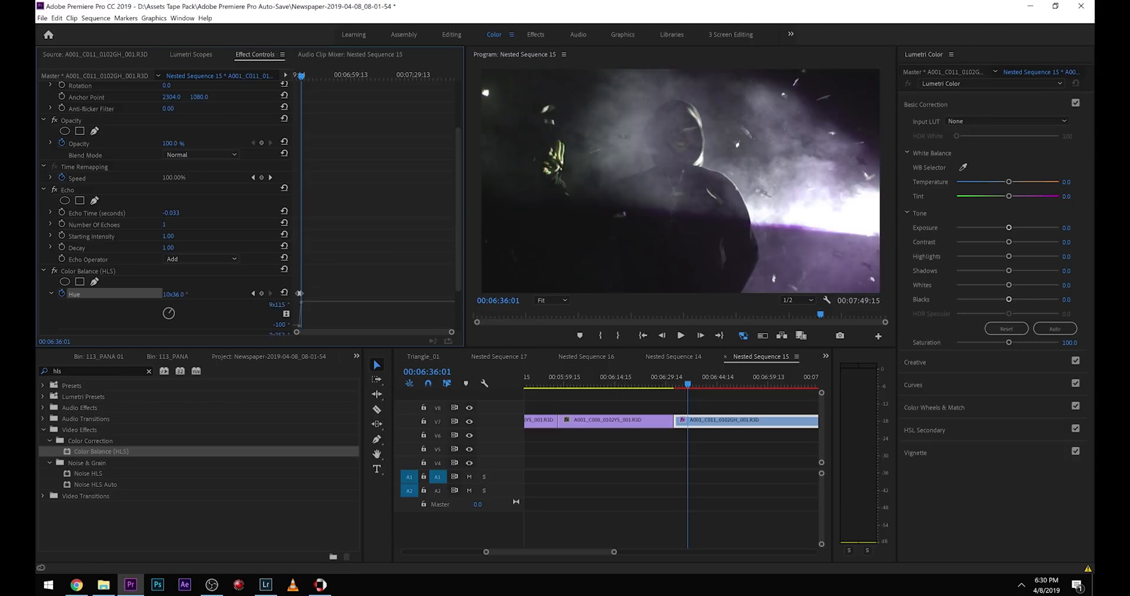
{"action": "left_click", "coordinate": [671, 386]}
{"action": "key", "text": "space"}
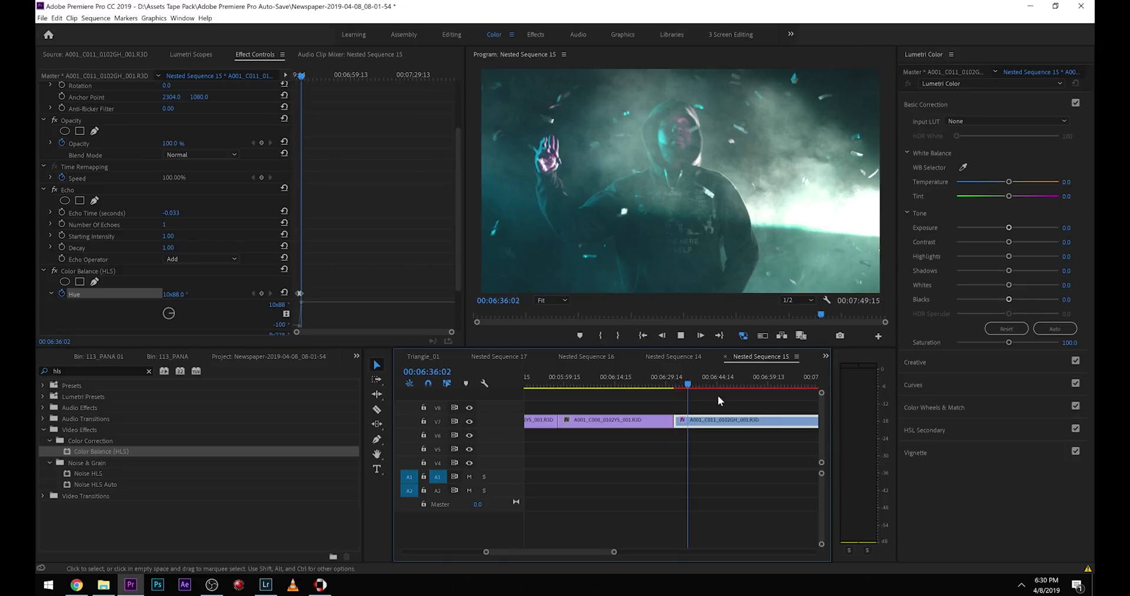
Split the A001_C011 clip at 00:06:36:02 and delete Echo and Color Balance (HLS) from the second part.
{"action": "key", "text": "c"}
{"action": "left_click", "coordinate": [689, 423]}
{"action": "key", "text": "v"}
{"action": "left_click", "coordinate": [712, 424]}
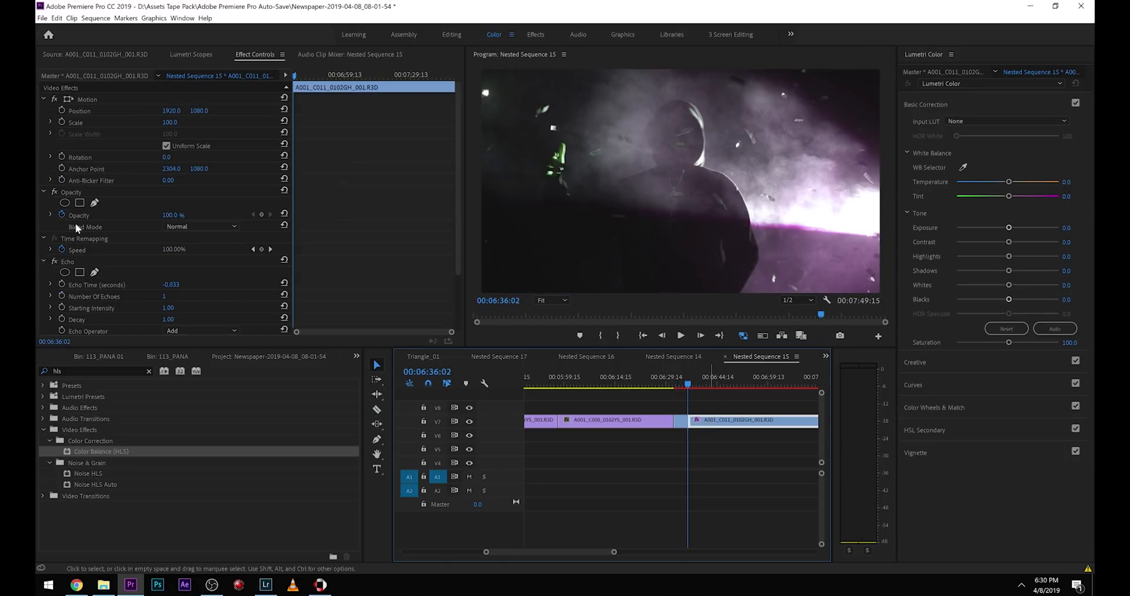
{"action": "left_click", "coordinate": [79, 261]}
{"action": "key", "text": "Delete"}
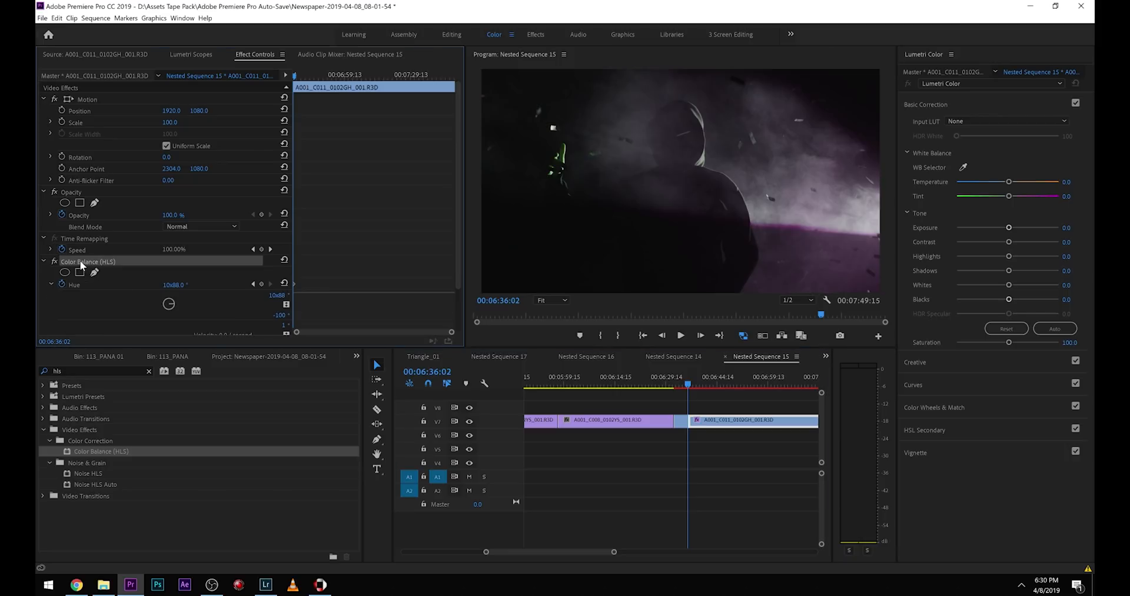
Play back the hue-shifted A001_C011 segment and split it into two clips near its middle.
{"action": "left_click", "coordinate": [678, 382]}
{"action": "key", "text": "space"}
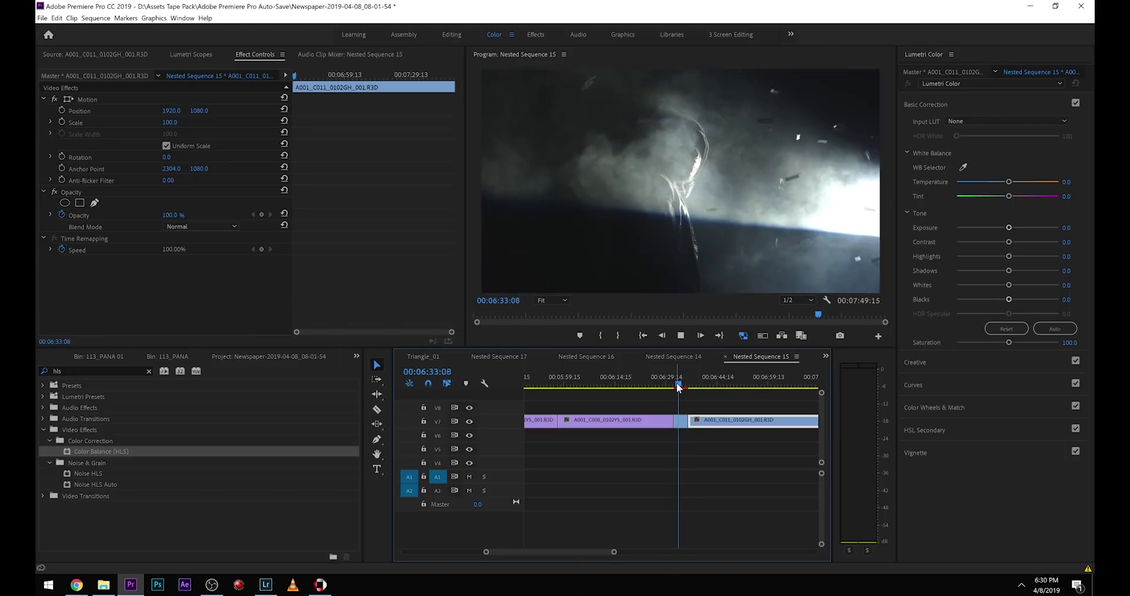
{"action": "key", "text": "equal"}
{"action": "key", "text": "equal"}
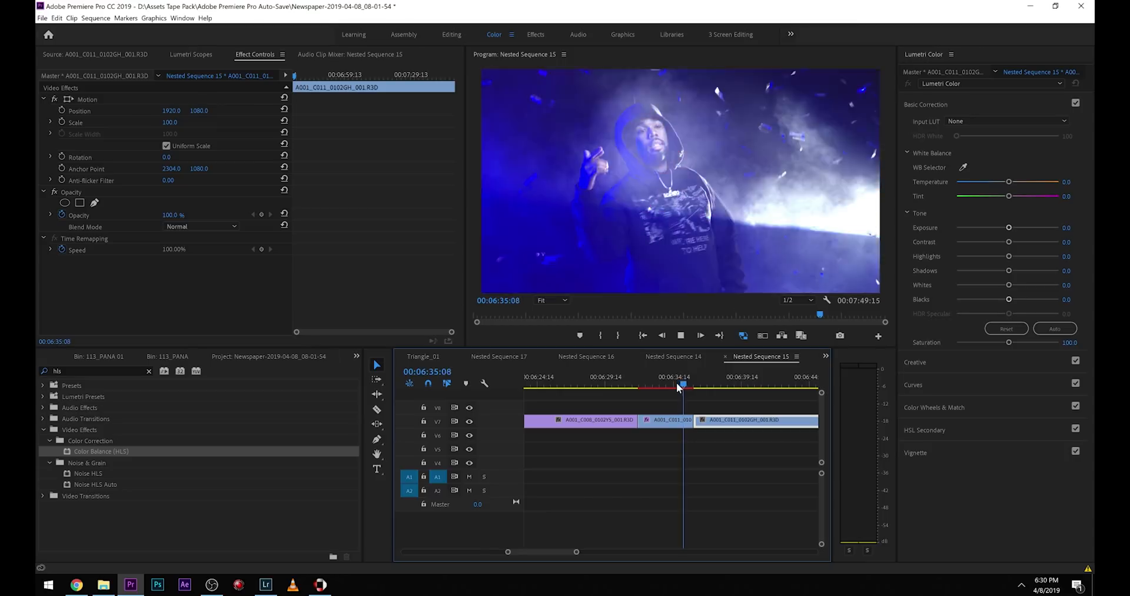
{"action": "key", "text": "space"}
{"action": "key", "text": "c"}
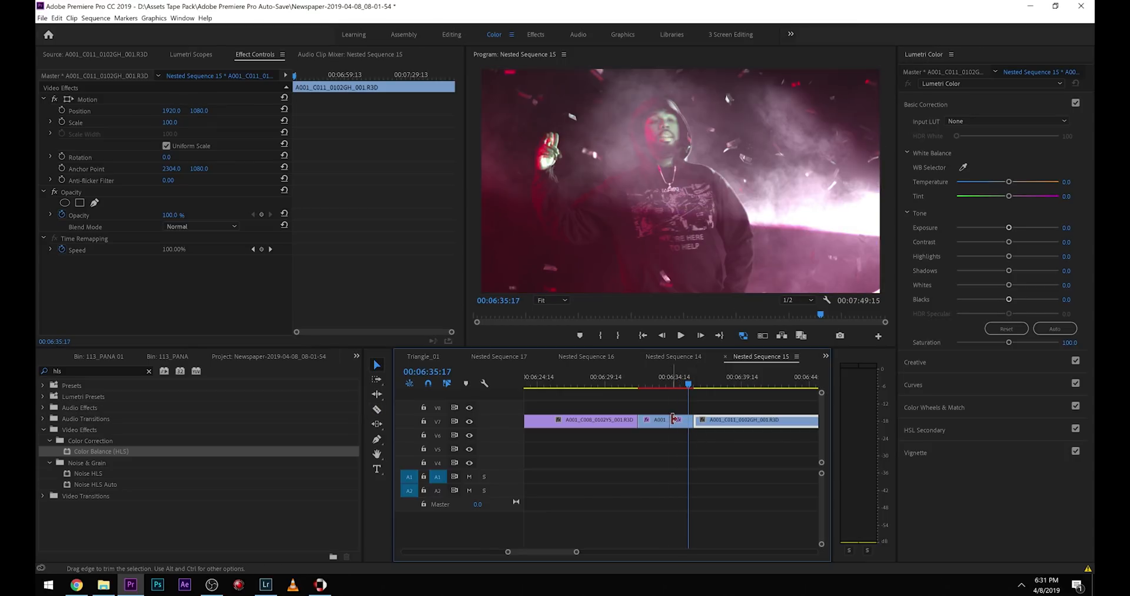
{"action": "left_click", "coordinate": [677, 423]}
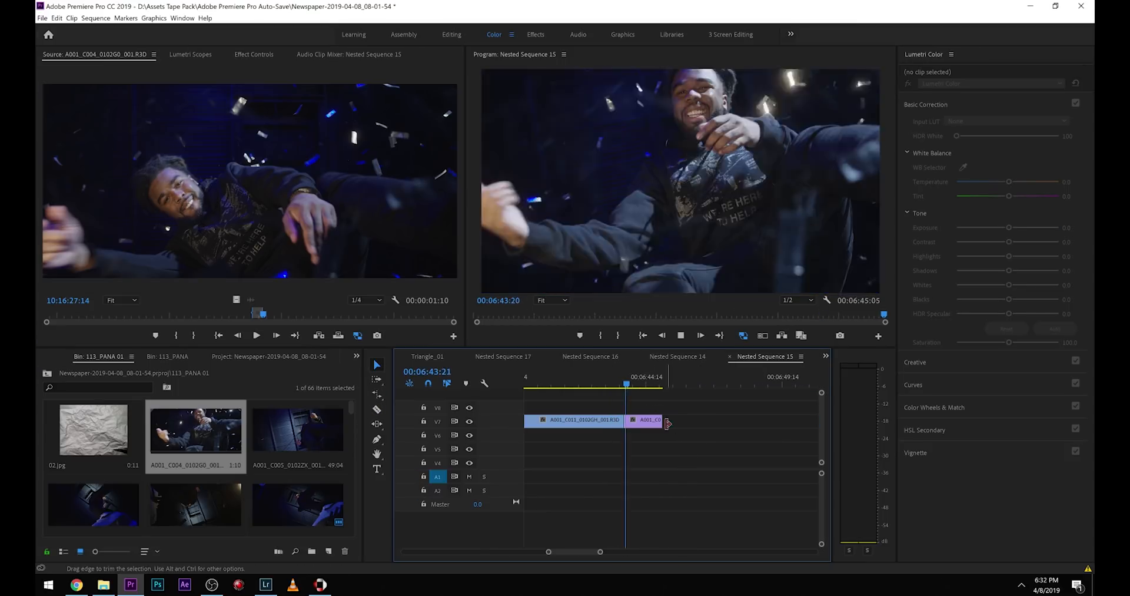
Place a copy of the lengthened A001_C004 clip on track V8 overlapping the cut below, and open its effect settings at 00:06:42:14.
{"action": "left_click_drag", "start_coordinate": [677, 420], "coordinate": [636, 411]}
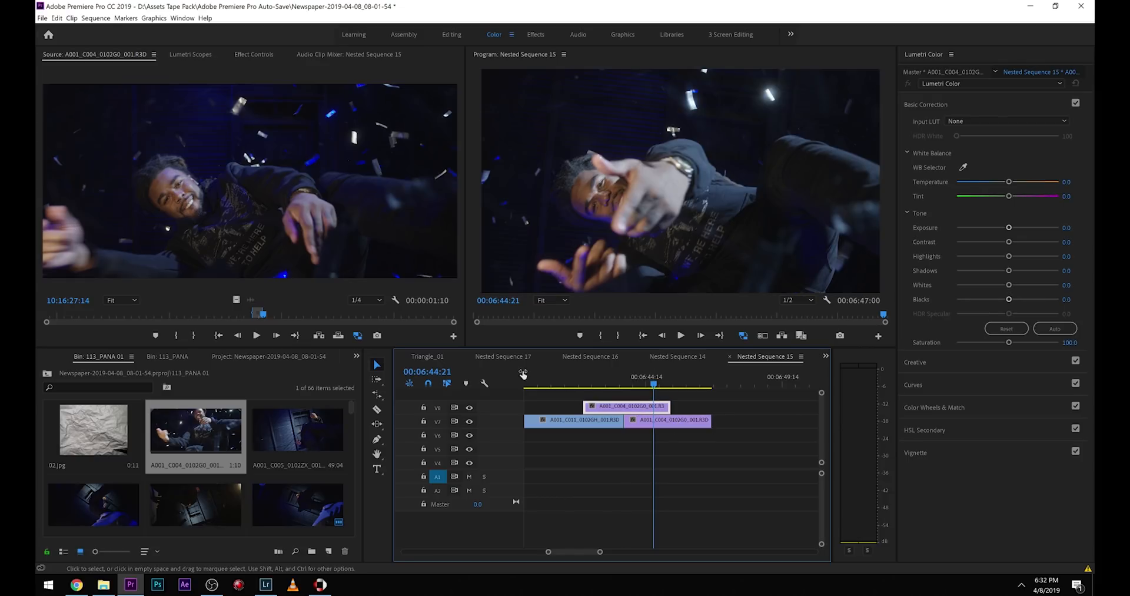
{"action": "left_click", "coordinate": [597, 383]}
{"action": "left_click_drag", "start_coordinate": [598, 381], "coordinate": [591, 382]}
{"action": "left_click", "coordinate": [259, 55]}
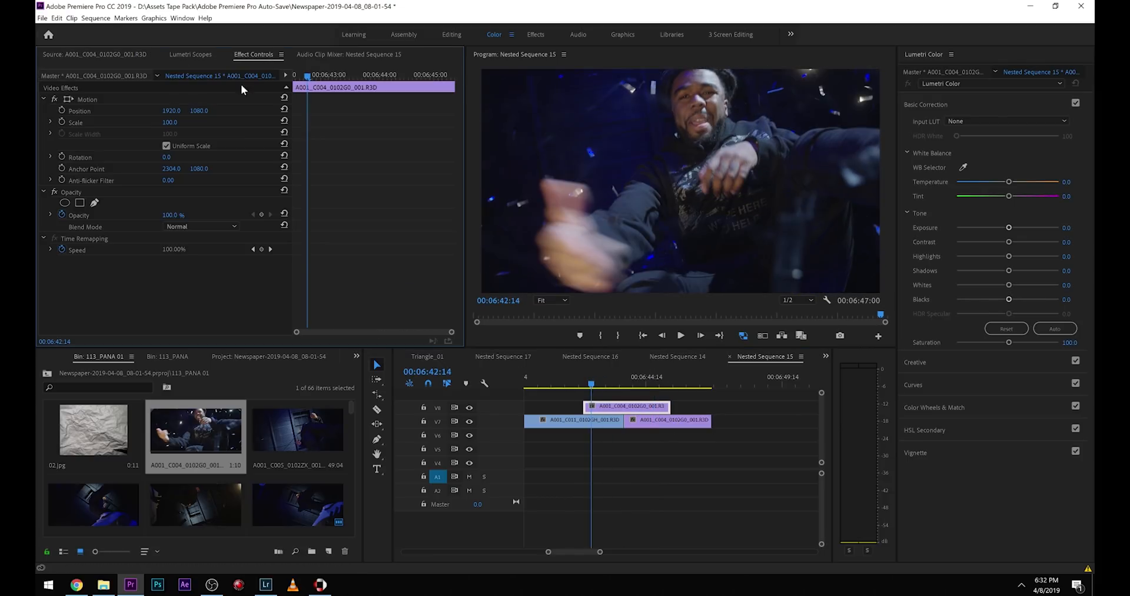
Set the V8 clip's Scale to 158.0 and vertical Position to 1471.0, and apply the Directional Blur effect to it.
{"action": "left_click_drag", "start_coordinate": [170, 123], "coordinate": [207, 143]}
{"action": "left_click", "coordinate": [355, 356]}
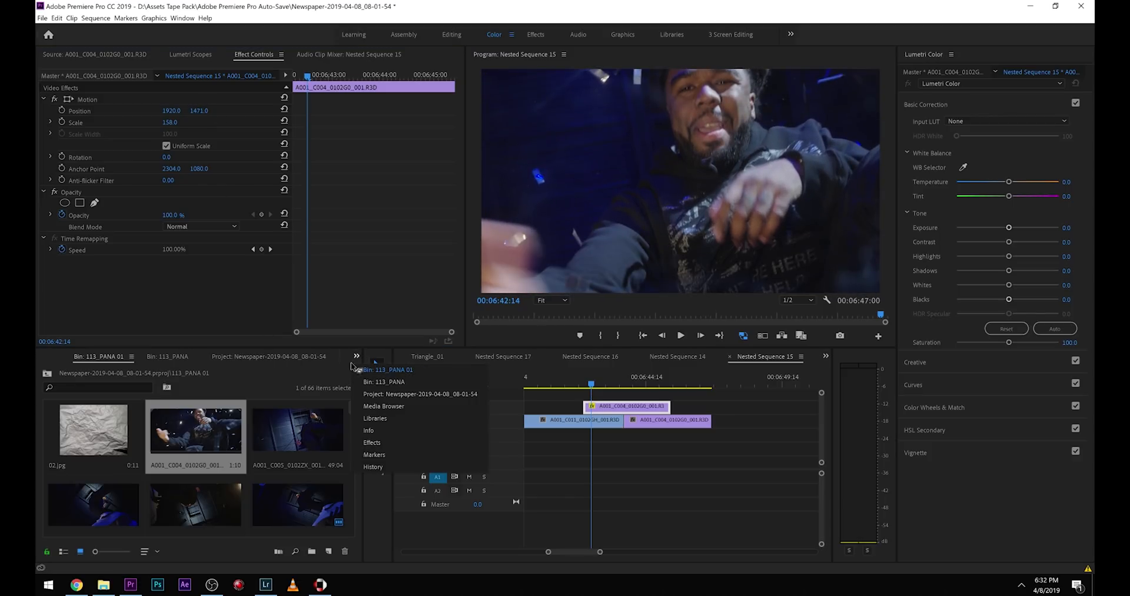
{"action": "left_click", "coordinate": [399, 450]}
{"action": "double_click", "coordinate": [66, 453]}
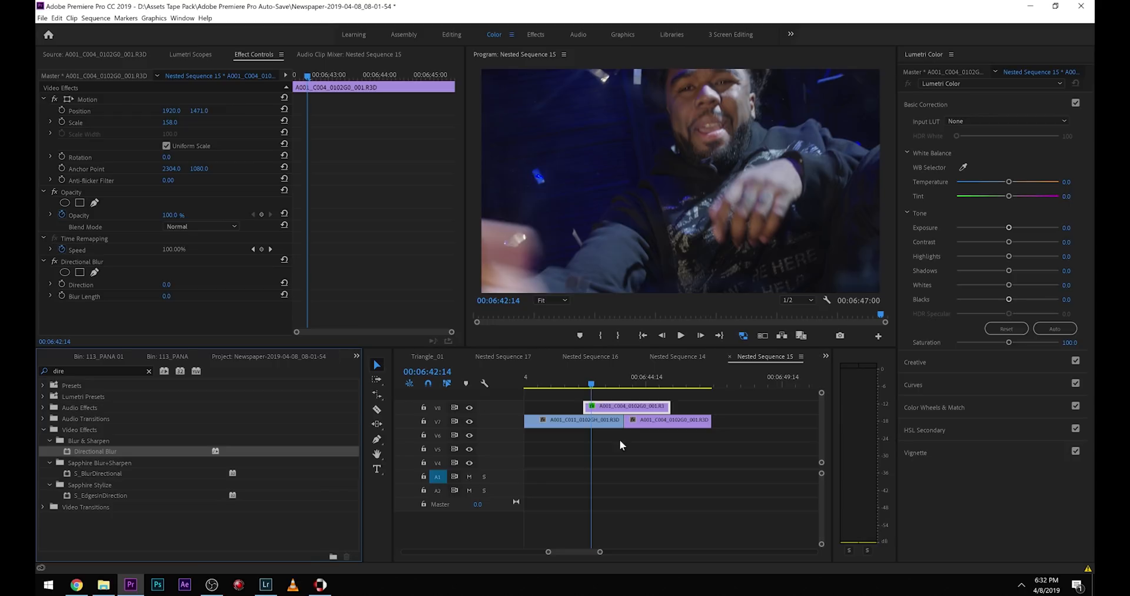
Keyframe the V8 clip's Directional Blur Length from 998.0 at 00:06:42:14 to 0.0 at 00:06:44:03.
{"action": "left_click", "coordinate": [62, 295]}
{"action": "left_click", "coordinate": [167, 296]}
{"action": "type", "text": "998"}
{"action": "key", "text": "Return"}
{"action": "key", "text": "space"}
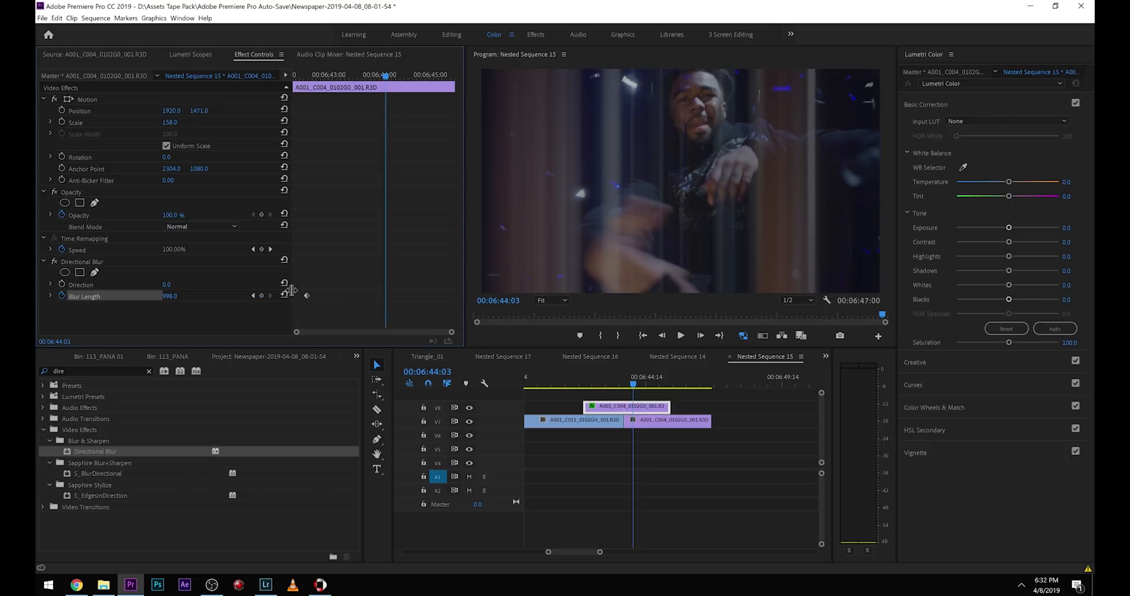
{"action": "left_click", "coordinate": [286, 295]}
Set the V8 clip's Opacity blend mode to Screen and play back the overlap from its beginning.
{"action": "left_click", "coordinate": [202, 226]}
{"action": "left_click", "coordinate": [185, 327]}
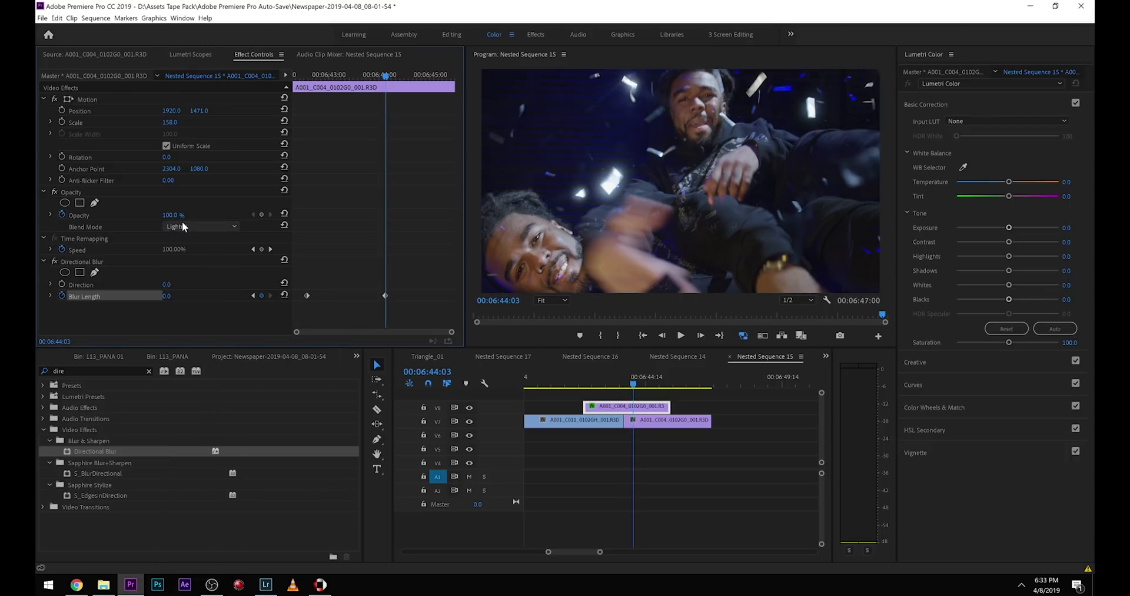
{"action": "left_click", "coordinate": [591, 385]}
{"action": "key", "text": "space"}
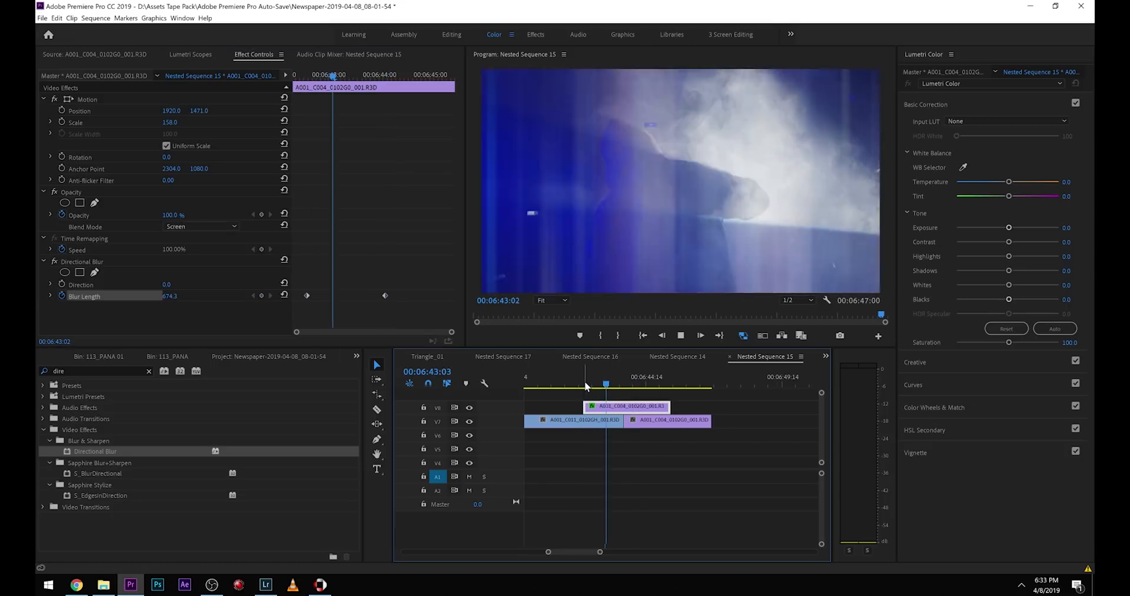
Trim the V8 clip's end to about 00:06:44:16, apply a Cross Dissolve there, and play back the transition.
{"action": "left_click_drag", "start_coordinate": [669, 407], "coordinate": [594, 385]}
{"action": "right_click", "coordinate": [646, 410]}
{"action": "left_click", "coordinate": [691, 472]}
{"action": "key", "text": "space"}
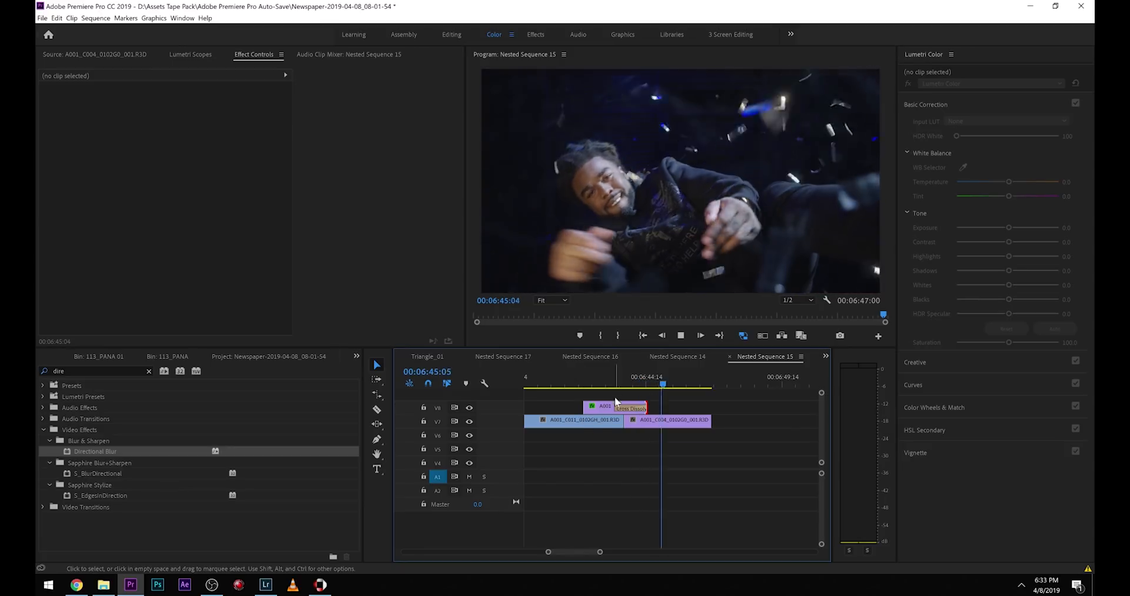
Try shortening the V8 clip's Cross Dissolve to 14 frames and play back the ending.
{"action": "left_click", "coordinate": [614, 386]}
{"action": "left_click_drag", "start_coordinate": [615, 409], "coordinate": [634, 410]}
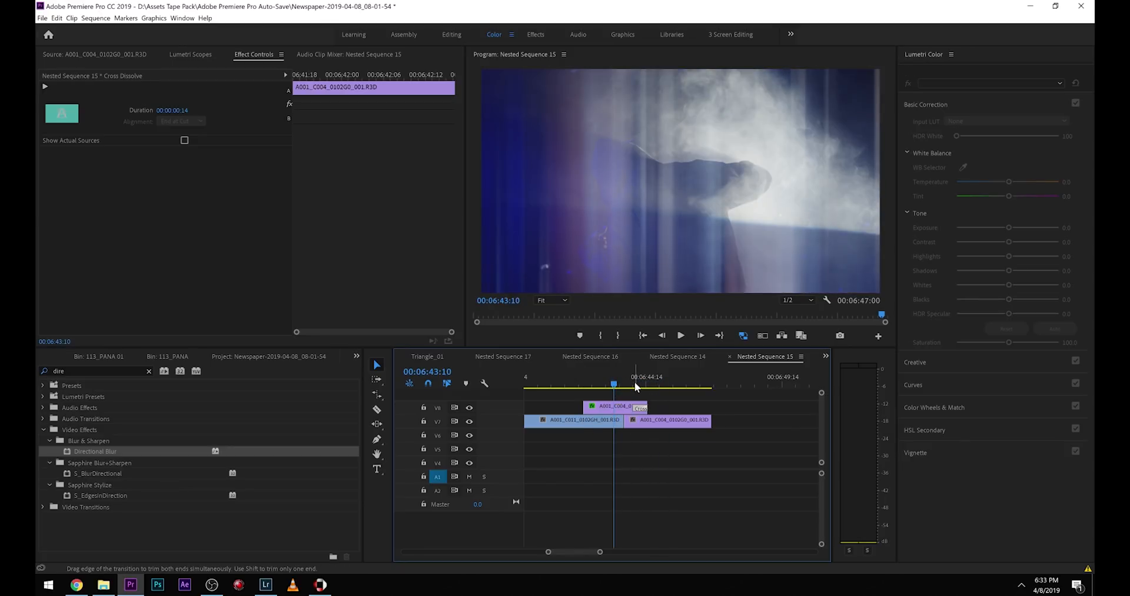
{"action": "left_click", "coordinate": [637, 386]}
{"action": "key", "text": "space"}
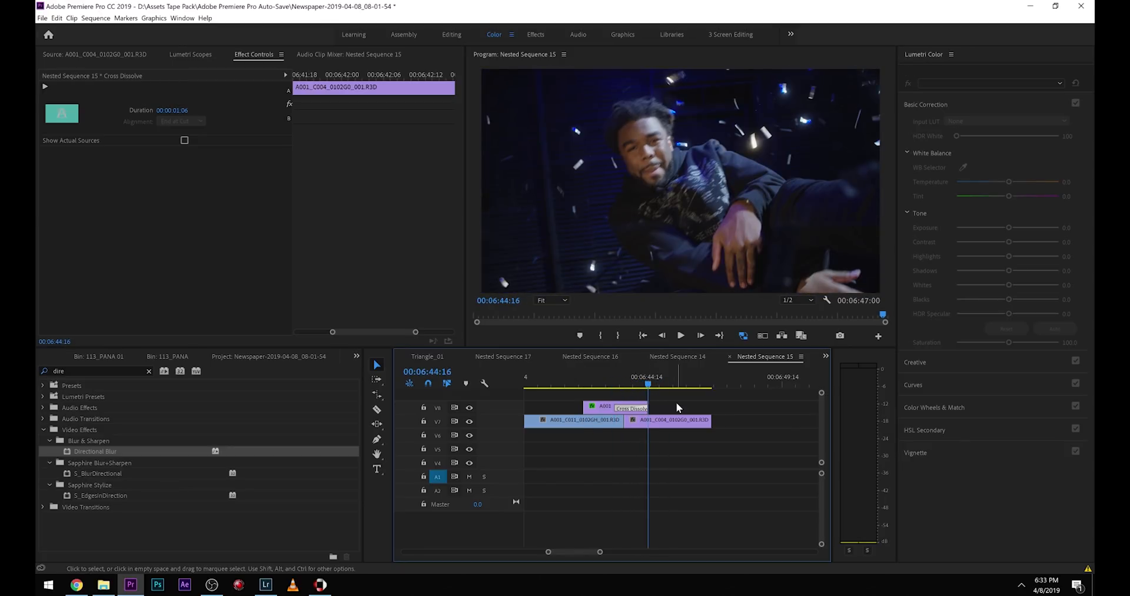
Delete the Cross Dissolve, rate-stretch the V8 clip to end at 00:06:44:02, and play it back.
{"action": "key", "text": "Delete"}
{"action": "key", "text": "r"}
{"action": "left_click_drag", "start_coordinate": [646, 408], "coordinate": [633, 408]}
{"action": "left_click", "coordinate": [564, 388]}
{"action": "key", "text": "v"}
{"action": "key", "text": "space"}
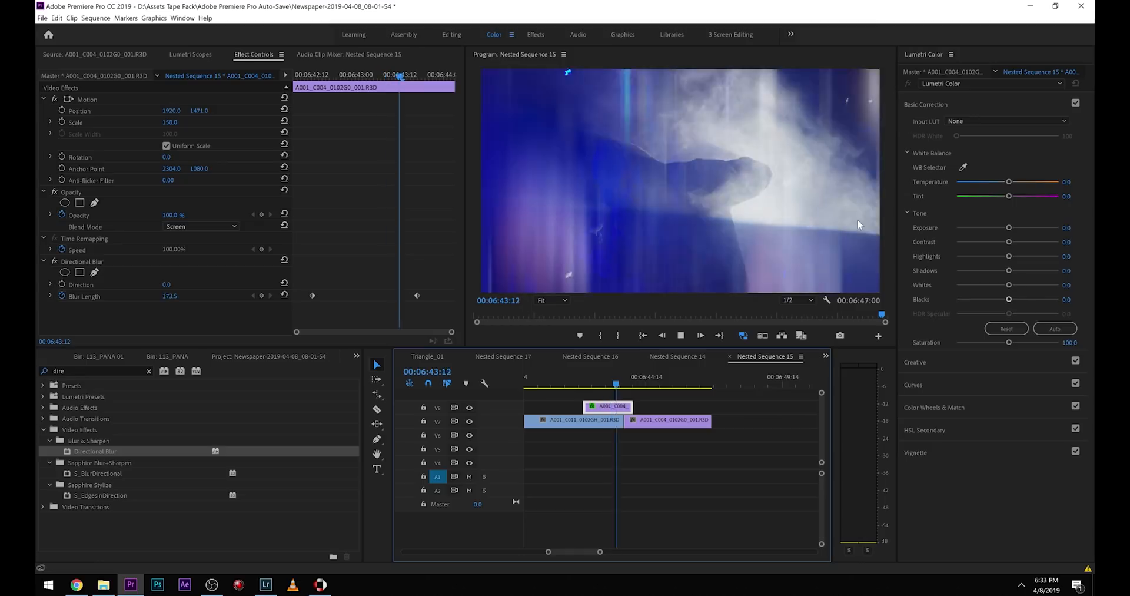
Set the second Blur Length keyframe at 00:06:43:16 to 72.0 and play back the transition.
{"action": "key", "text": "space"}
{"action": "left_click_drag", "start_coordinate": [642, 384], "coordinate": [631, 385]}
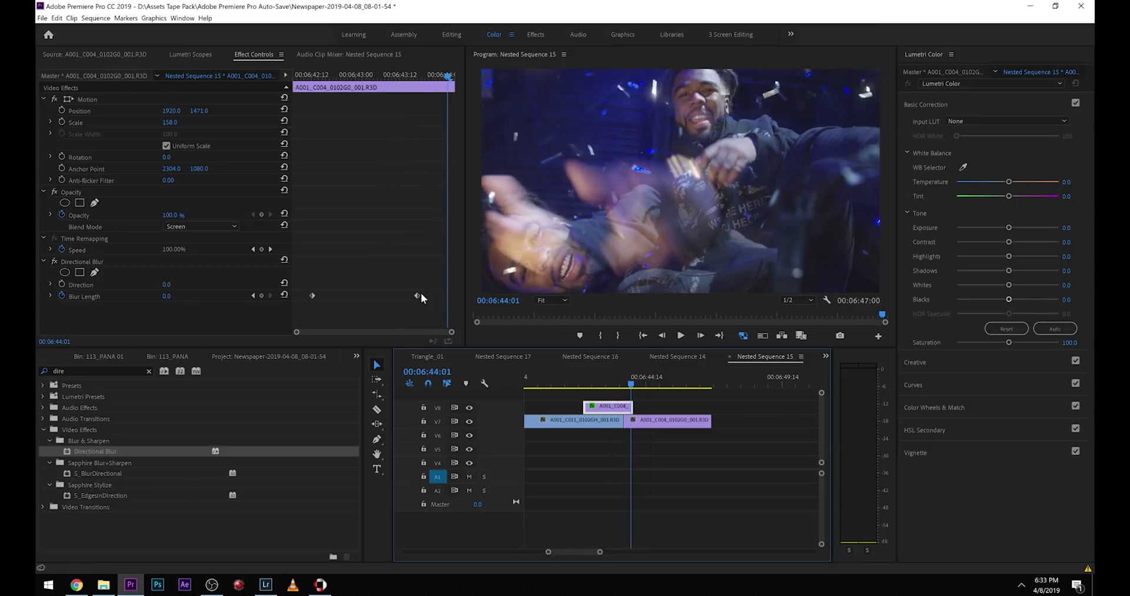
{"action": "left_click_drag", "start_coordinate": [436, 93], "coordinate": [398, 138]}
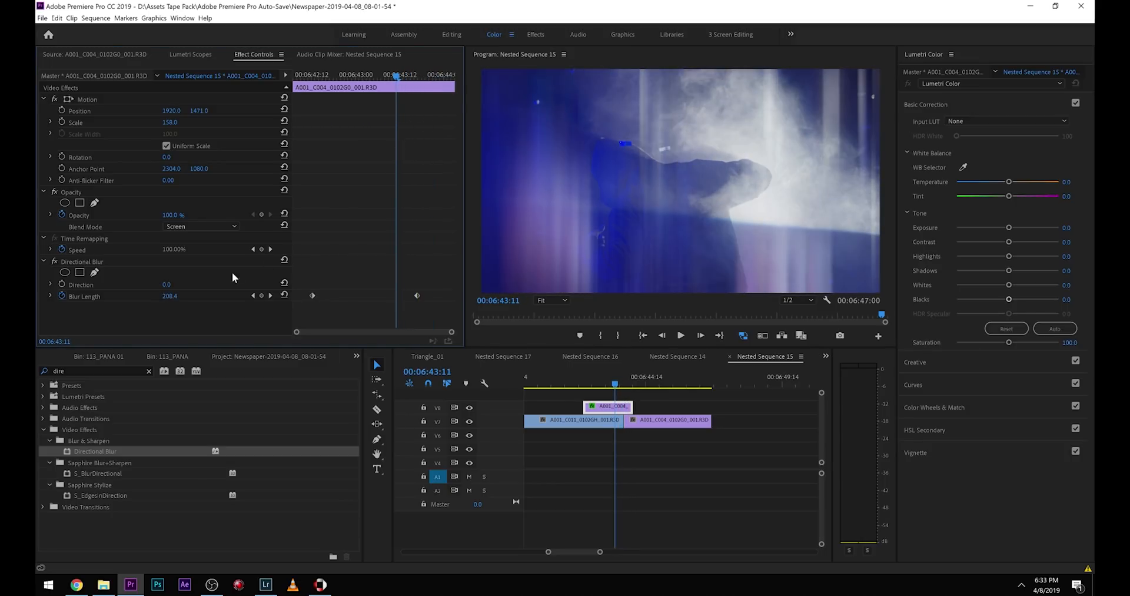
{"action": "left_click", "coordinate": [271, 296]}
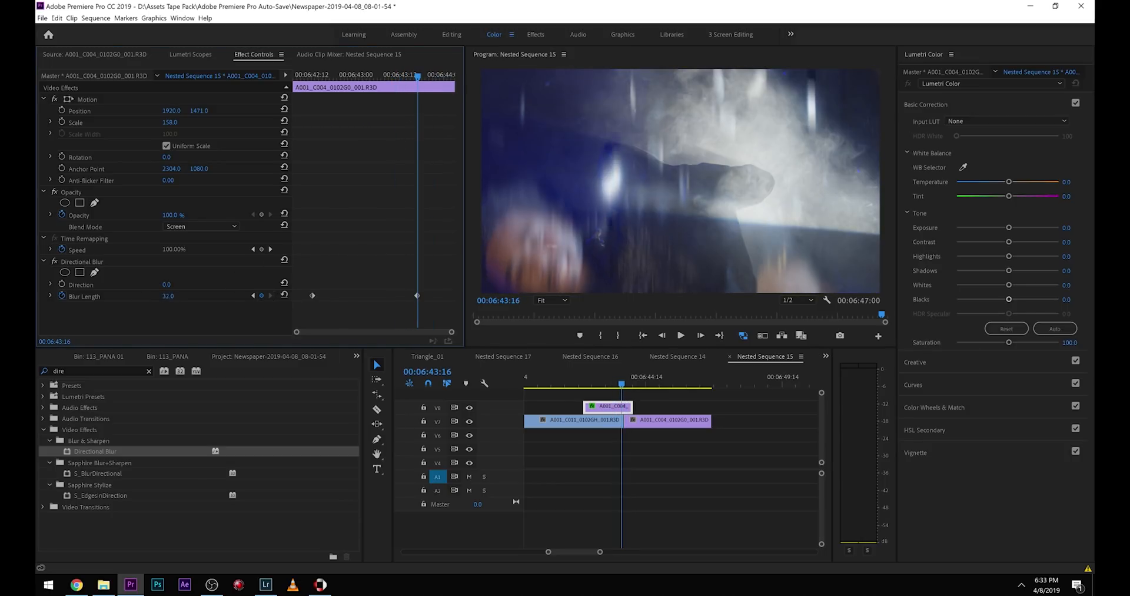
{"action": "left_click", "coordinate": [578, 374]}
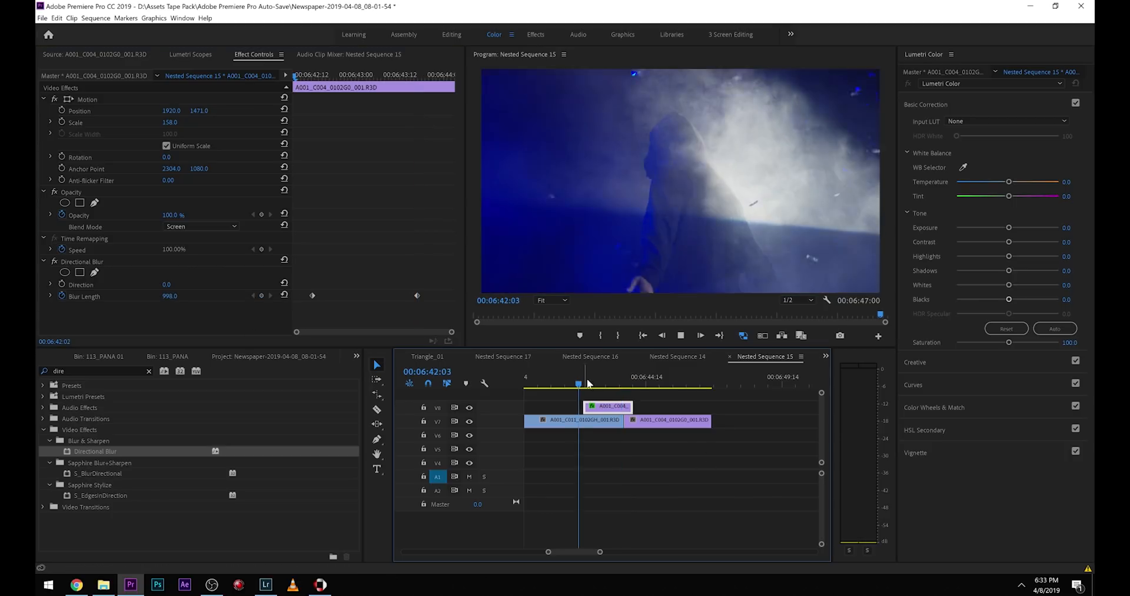
{"action": "key", "text": "space"}
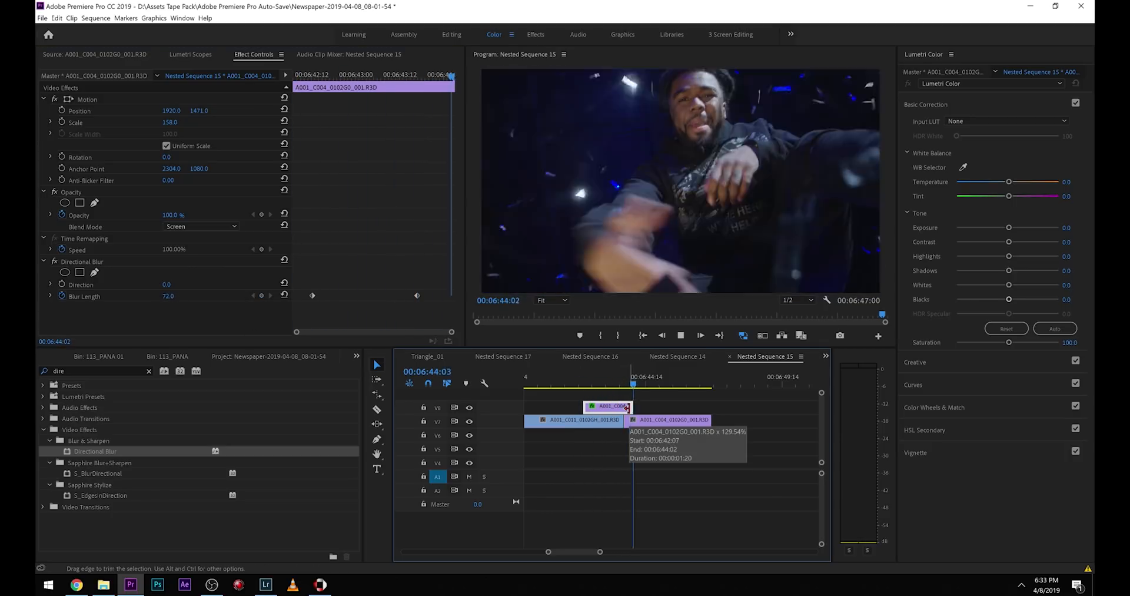
{"action": "key", "text": "space"}
Extend the V8 clip's end slightly, apply a Cross Dissolve to it, and play back the transition.
{"action": "left_click_drag", "start_coordinate": [629, 406], "coordinate": [641, 406]}
{"action": "right_click", "coordinate": [641, 406]}
{"action": "left_click", "coordinate": [677, 465]}
{"action": "left_click", "coordinate": [604, 382]}
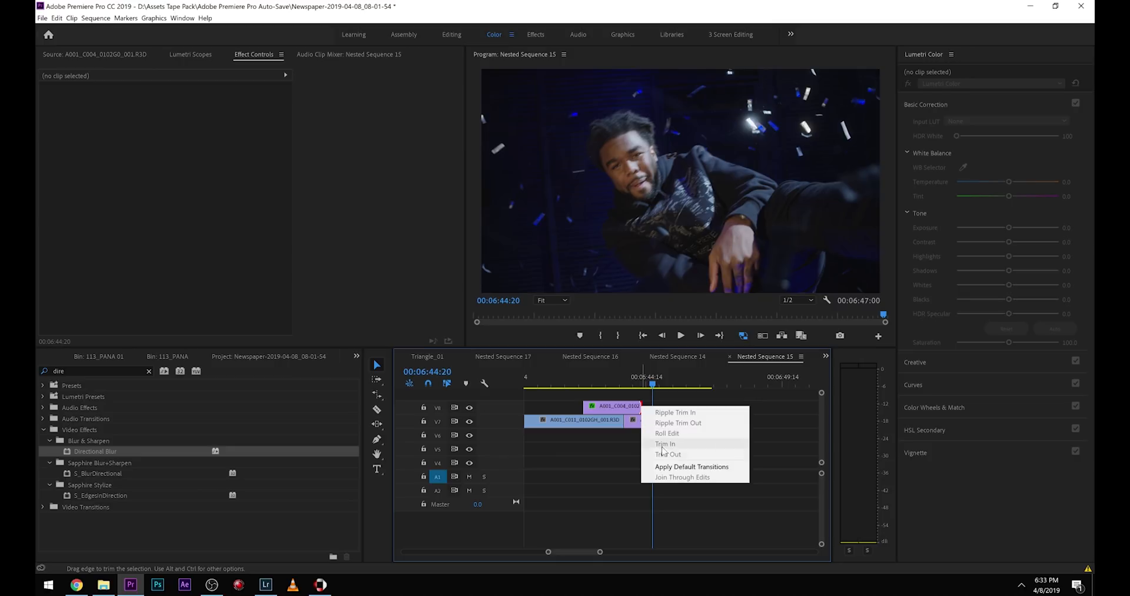
{"action": "key", "text": "space"}
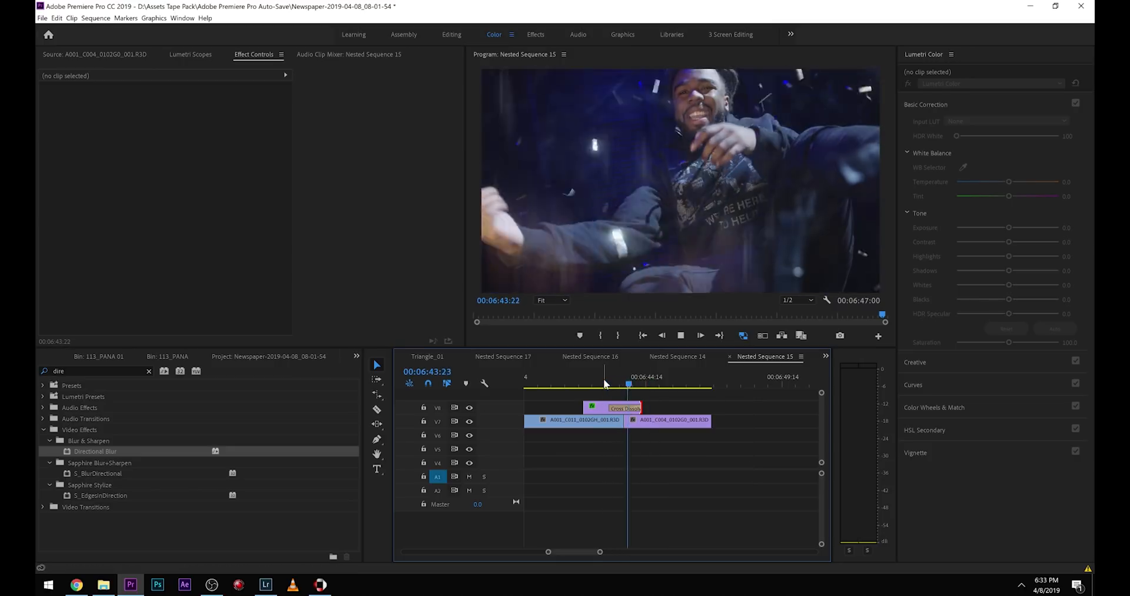